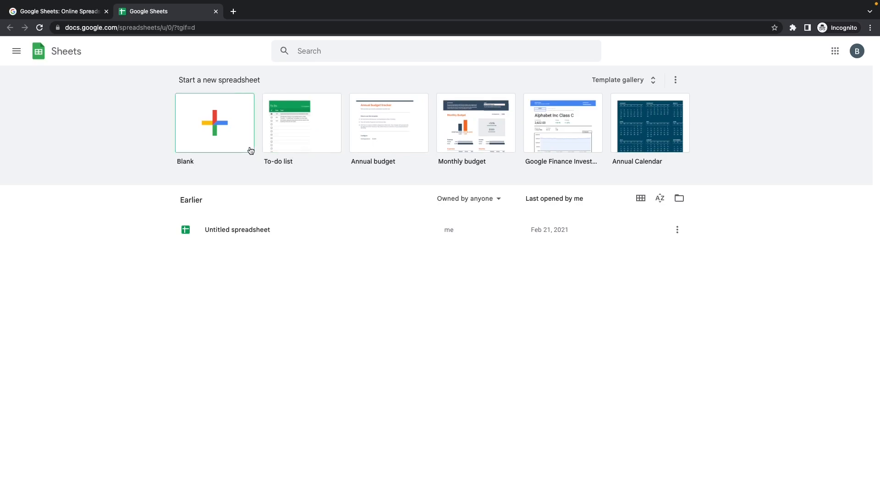
- Create a blank spreadsheet and select individual cells C5, D6 and C4 one after another
click(226, 140)
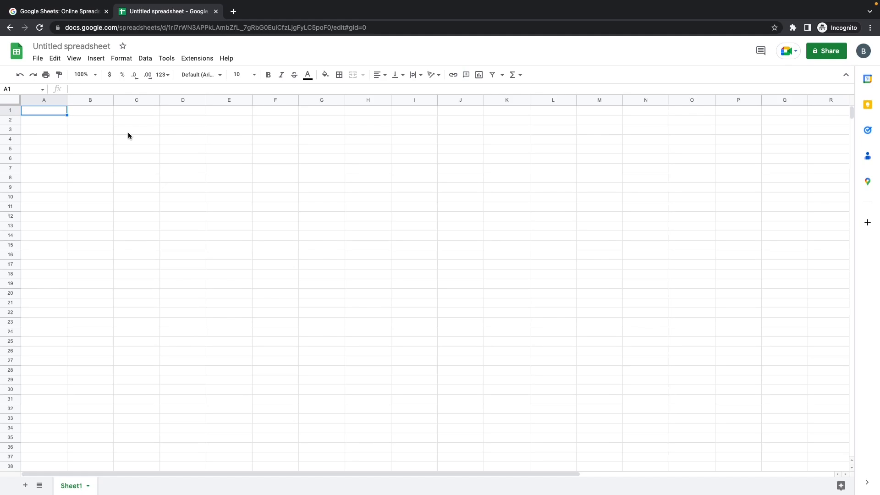
click(122, 148)
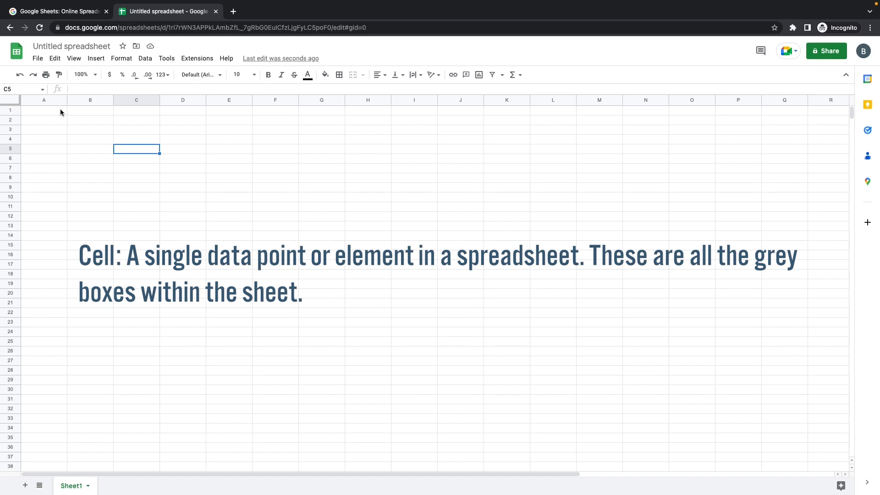
click(194, 161)
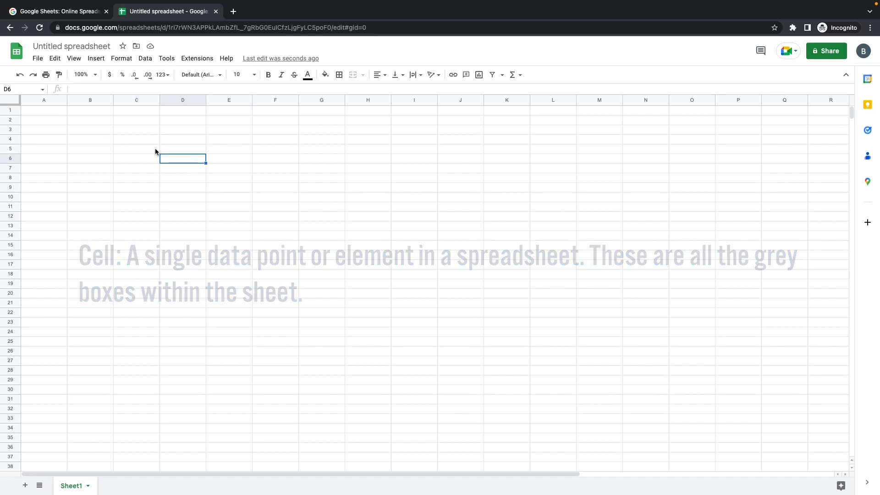
click(147, 148)
click(128, 135)
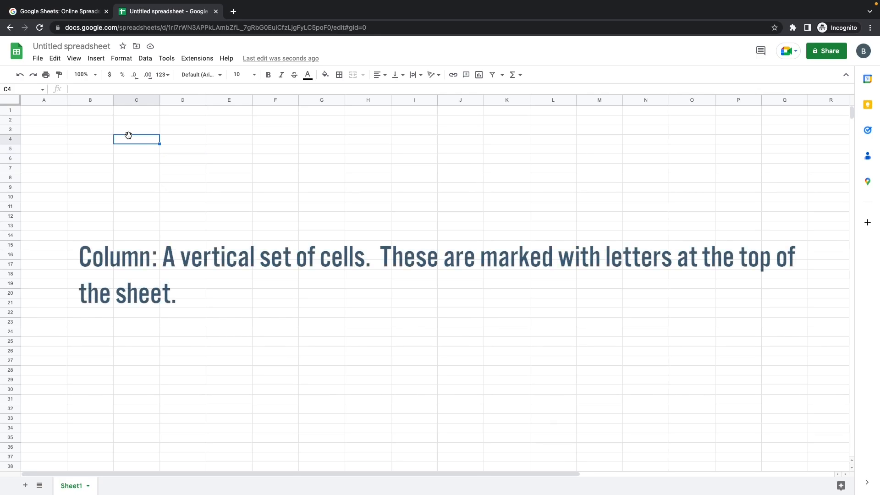
- Select columns A, C and B in turn, highlighting cells A1:A16 and the upper cells of column B
click(44, 101)
click(126, 100)
click(50, 99)
drag(46, 111, 56, 254)
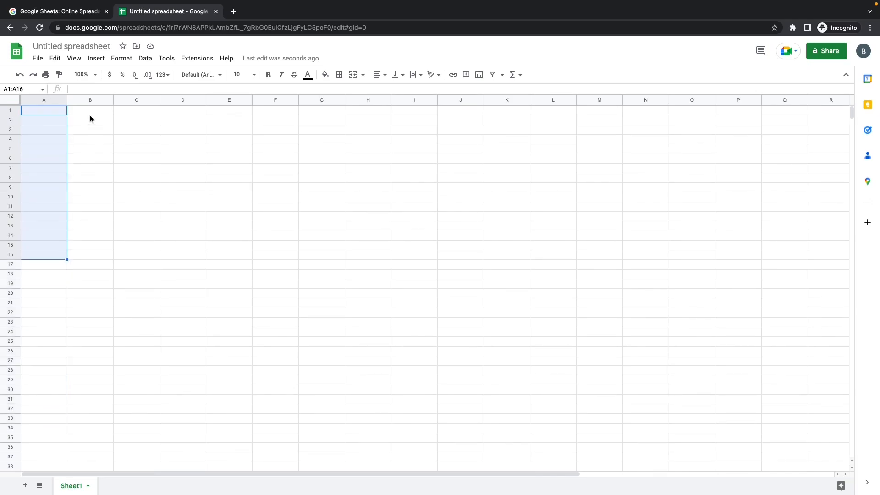
click(91, 101)
drag(91, 111, 92, 322)
click(186, 252)
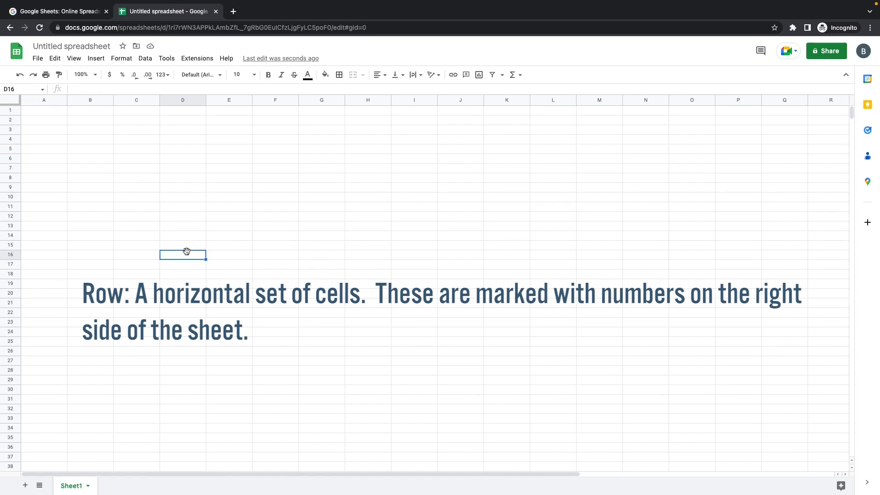
- Select entire rows 5, 9 and 10 one after another
click(12, 149)
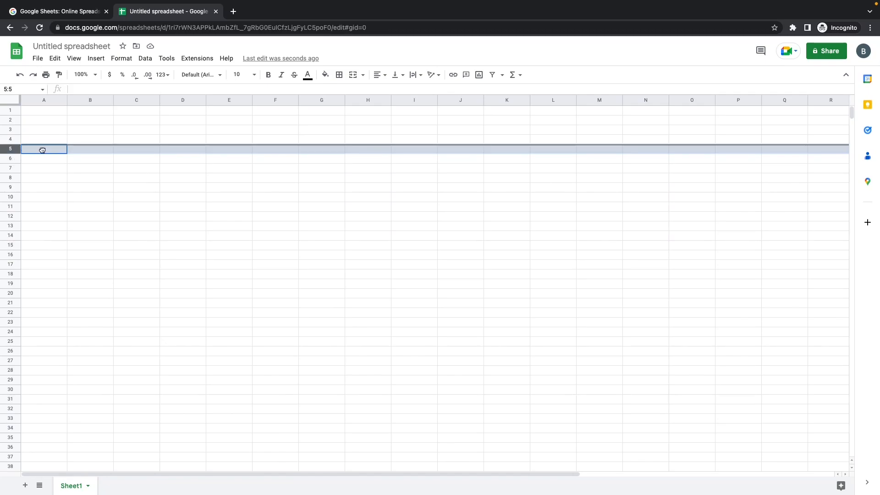
click(145, 187)
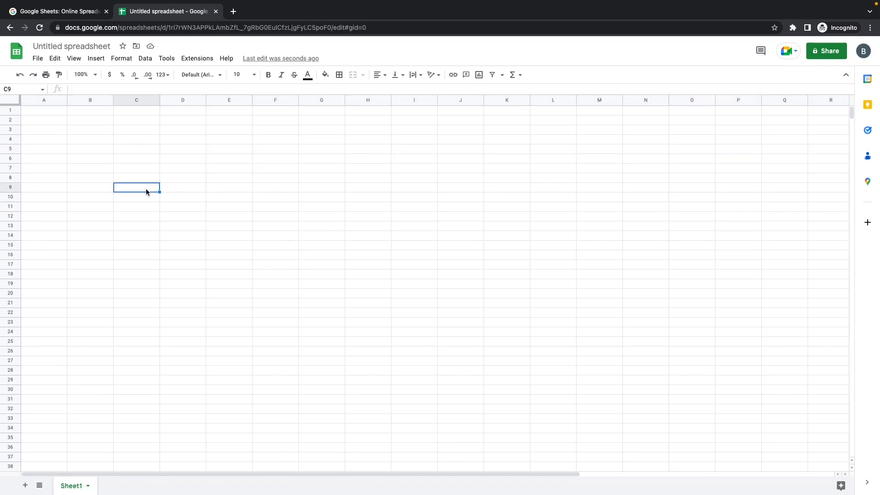
click(13, 187)
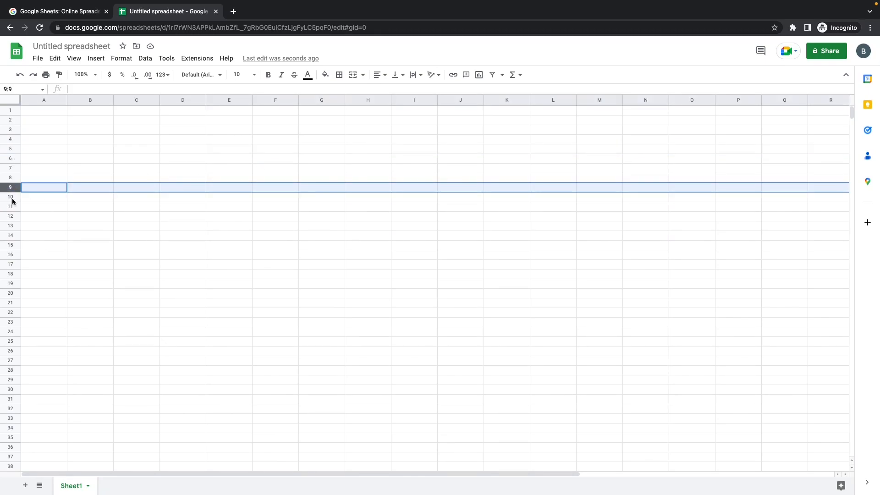
click(12, 197)
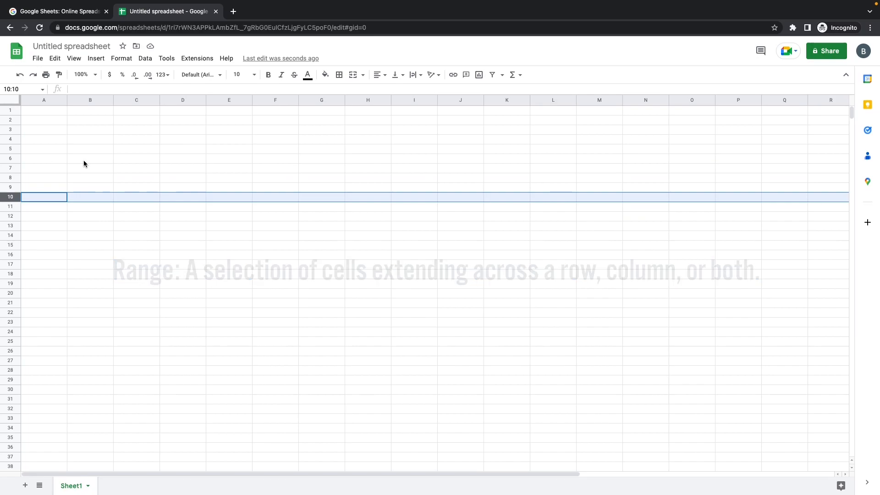
- Select the single-column range B4:B11, followed by the multi-column range B4:D11
click(98, 161)
drag(90, 141, 83, 213)
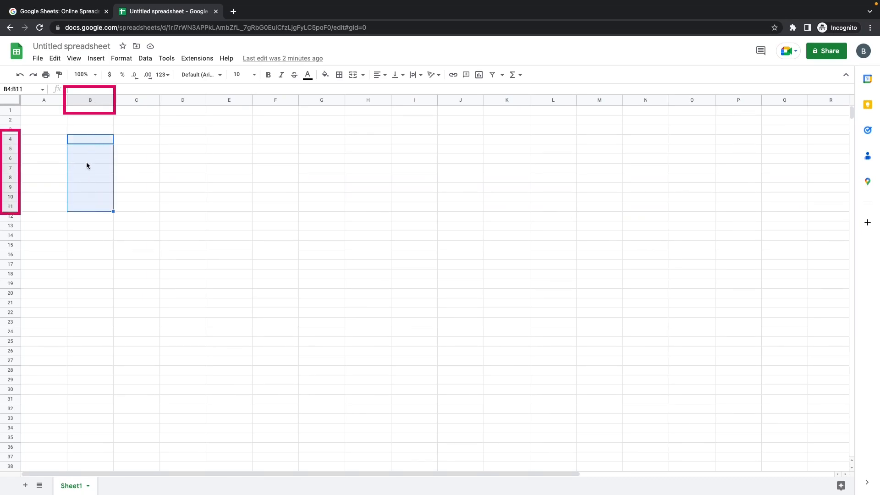
drag(87, 142, 190, 210)
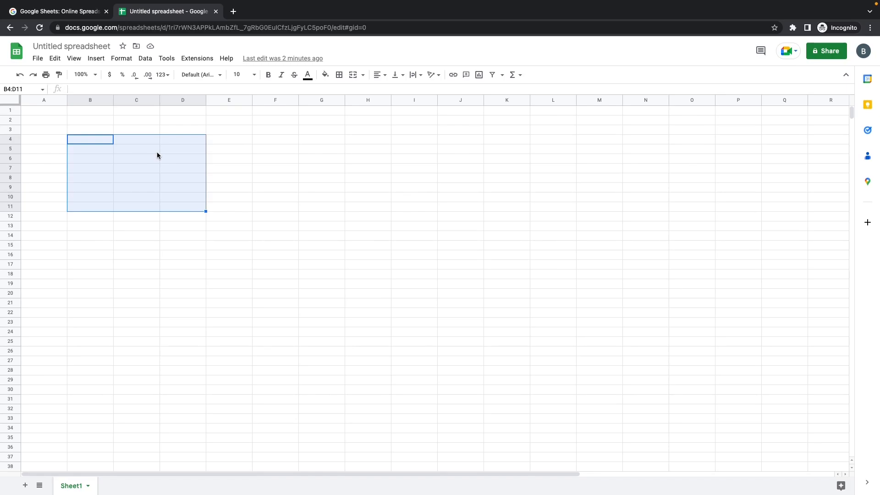
- Enter the numbers 1, 2, 3, 4 and 5 in cells B4 through B8
click(97, 142)
text(1)
key(Return)
text(2)
key(Return)
text(3)
key(Return)
text(4)
key(Return)
text(5)
key(Return)
click(147, 138)
- Select B4:B8 and view the quick summary calculations available for the range
drag(90, 138, 89, 184)
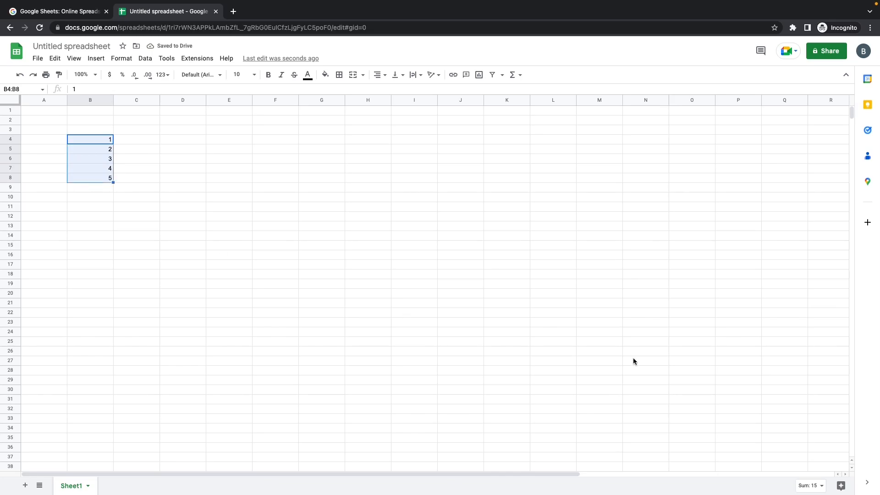
click(808, 487)
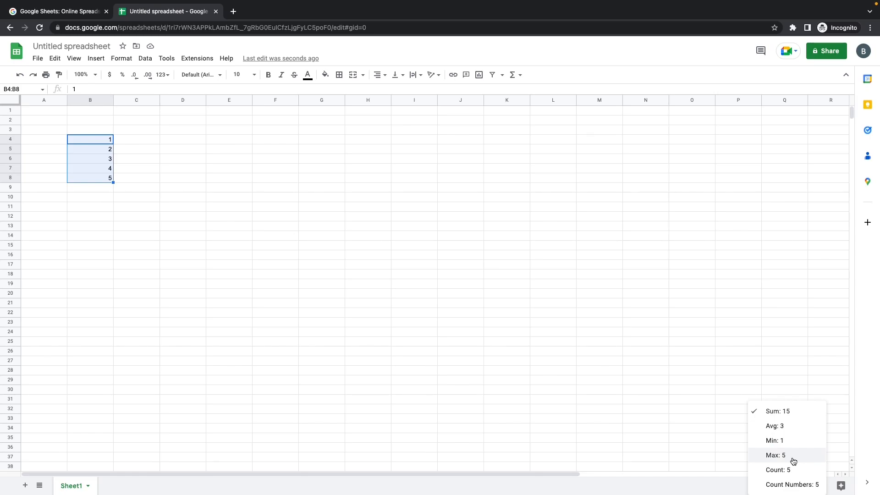
click(123, 218)
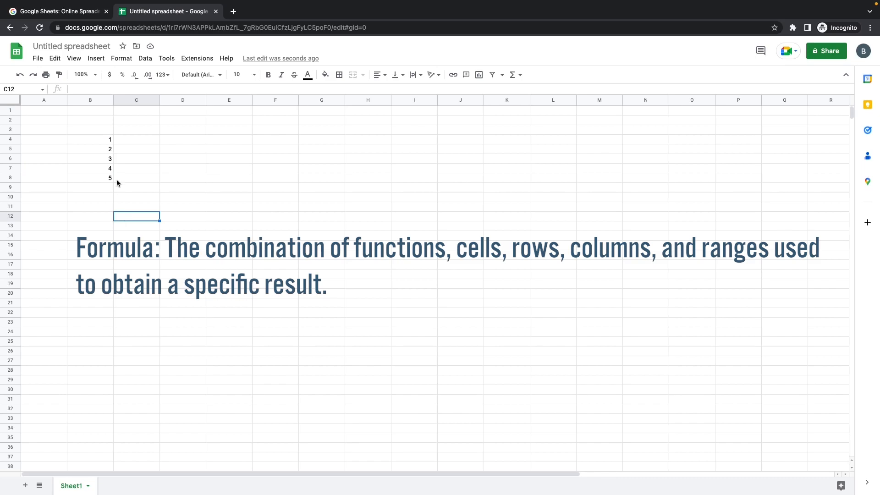
- Enter a SUM formula in cell C8 that adds the range B4:B8
click(143, 181)
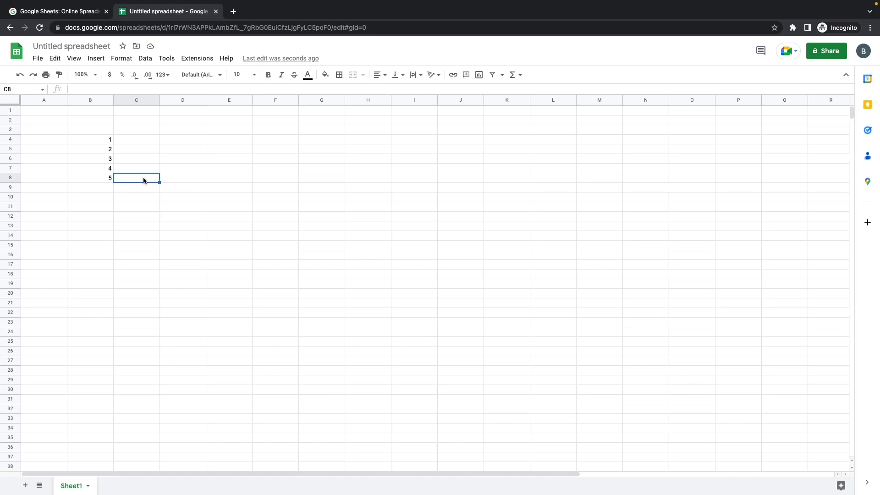
text(=)
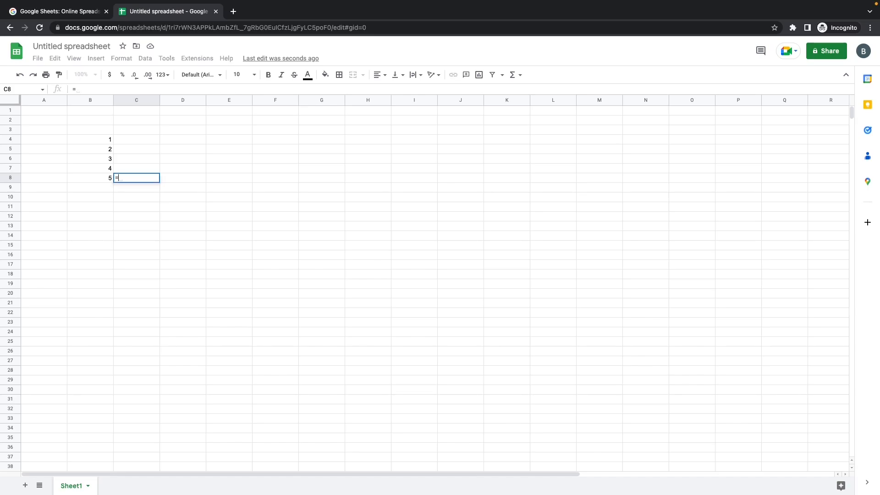
text(s)
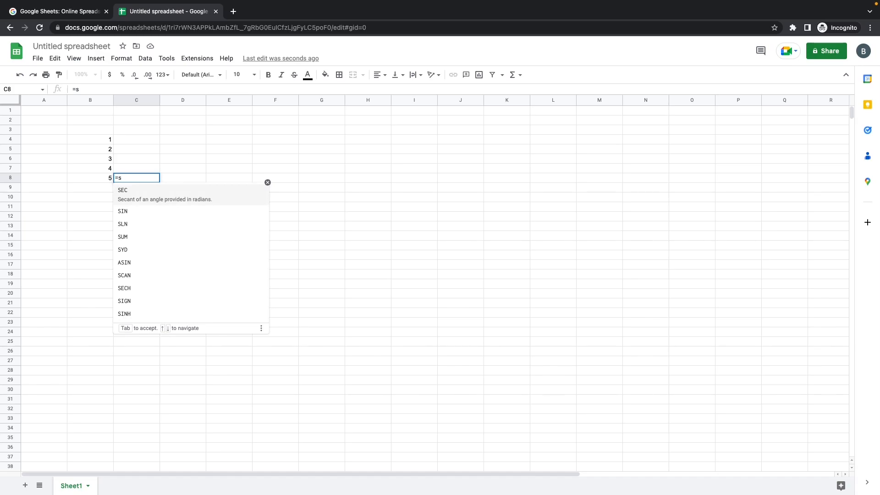
text(um)
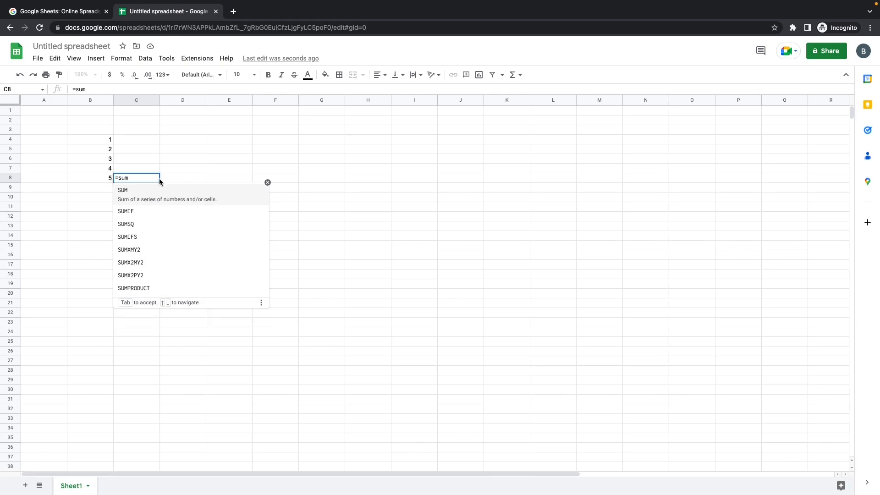
click(142, 202)
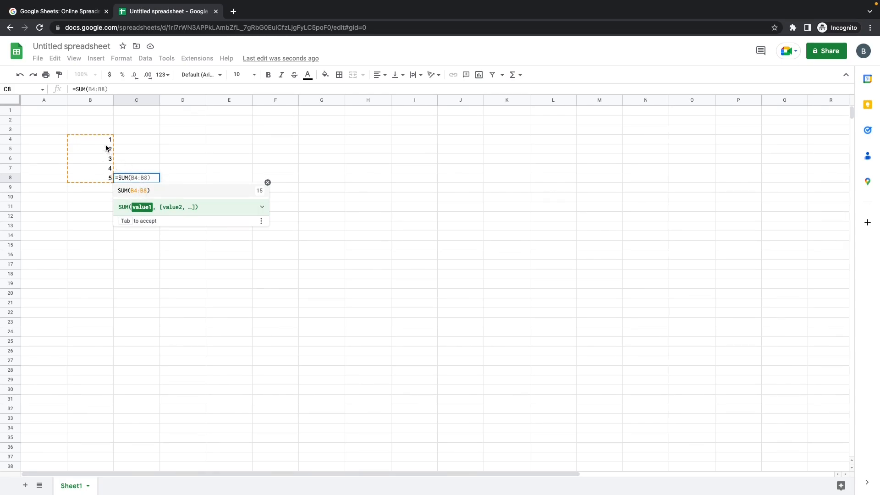
drag(98, 140, 97, 179)
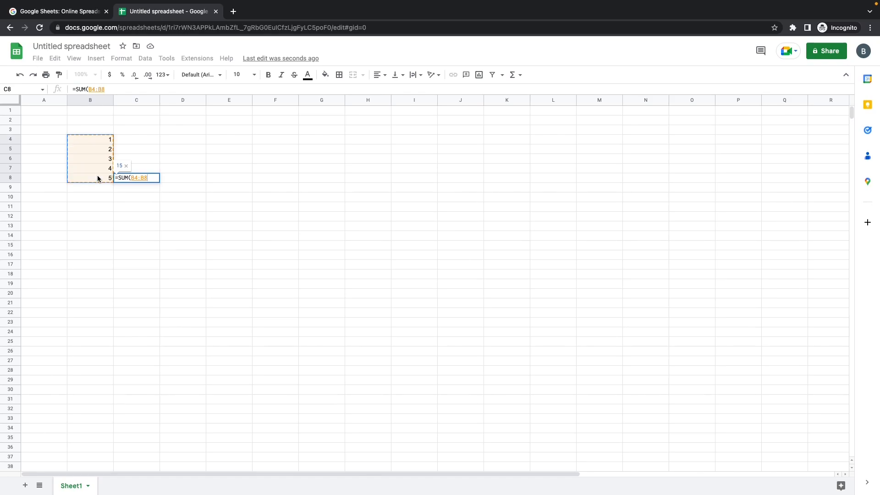
key(Return)
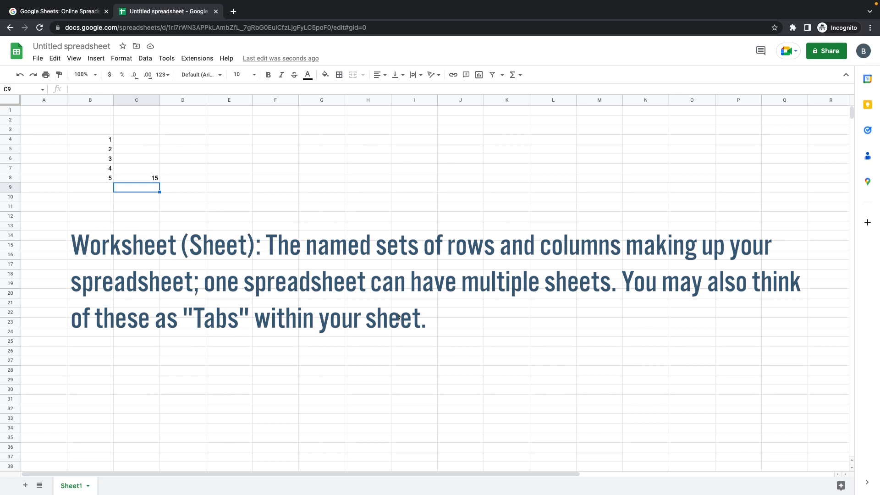
- Add a second worksheet, then view Sheet1 and return to the new sheet
click(321, 331)
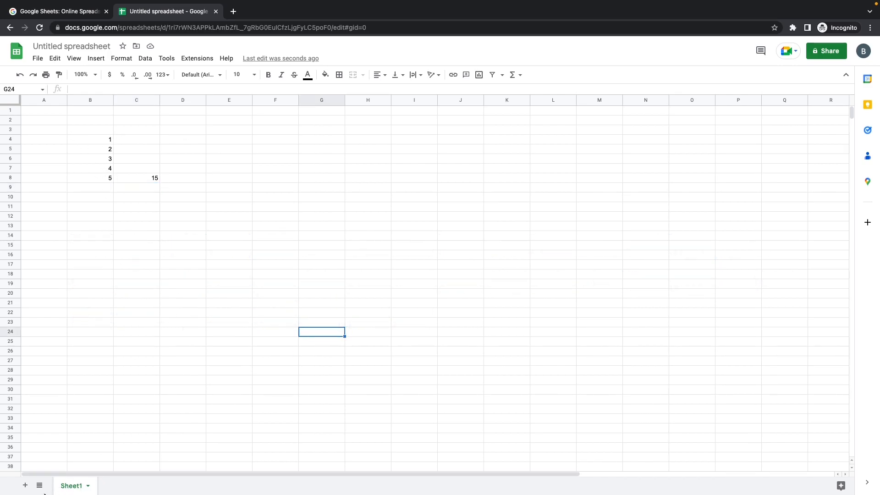
click(25, 485)
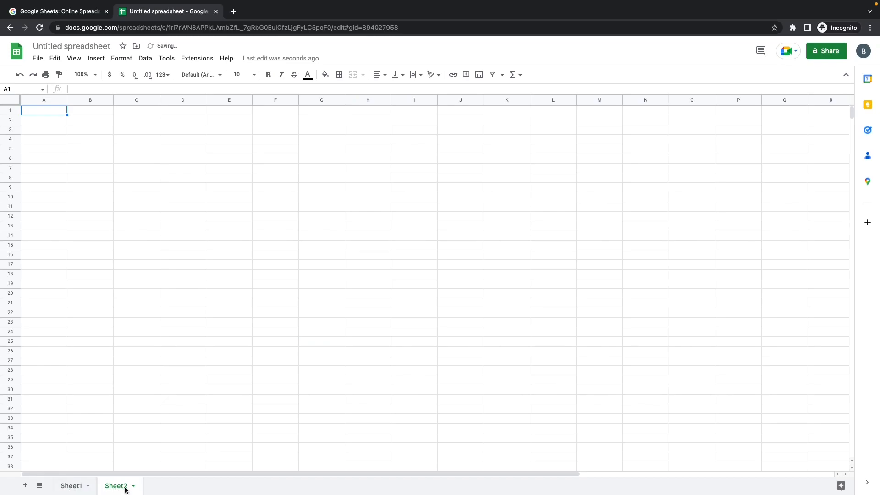
click(69, 487)
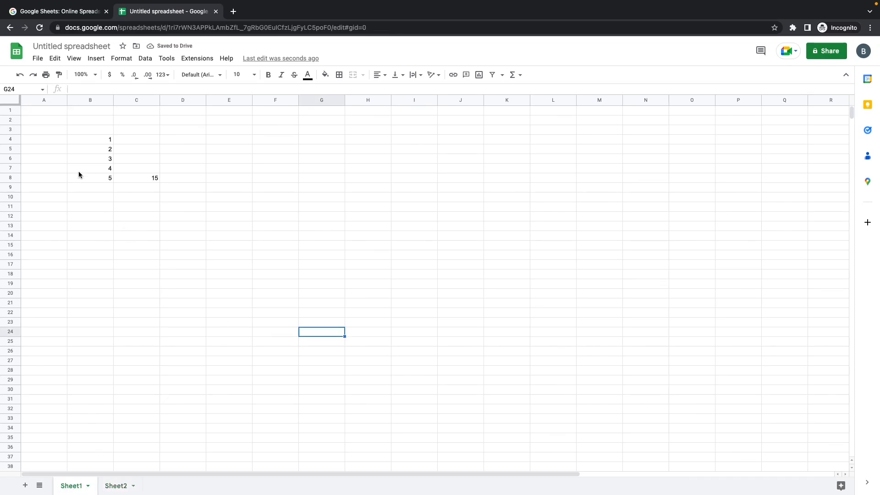
click(116, 486)
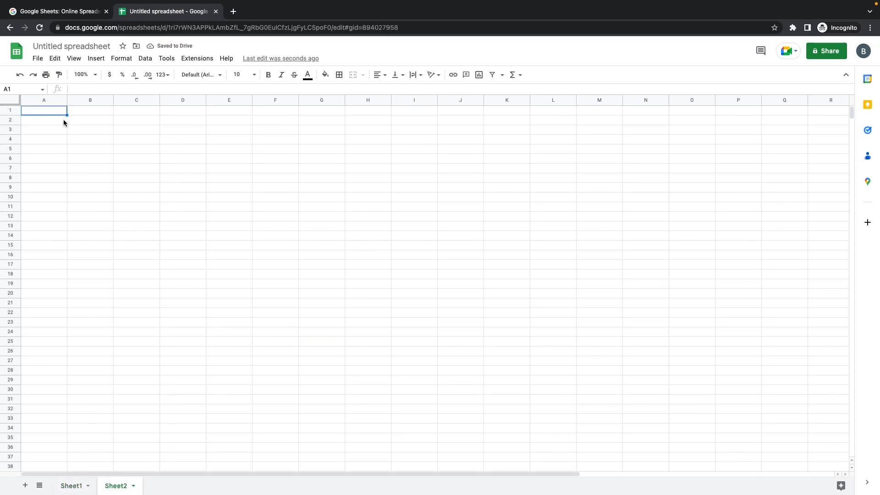
- Select the range B4:G16 on Sheet2, compare the two worksheets, and finish on cell B4 of Sheet1
drag(90, 139, 136, 168)
drag(248, 223, 337, 258)
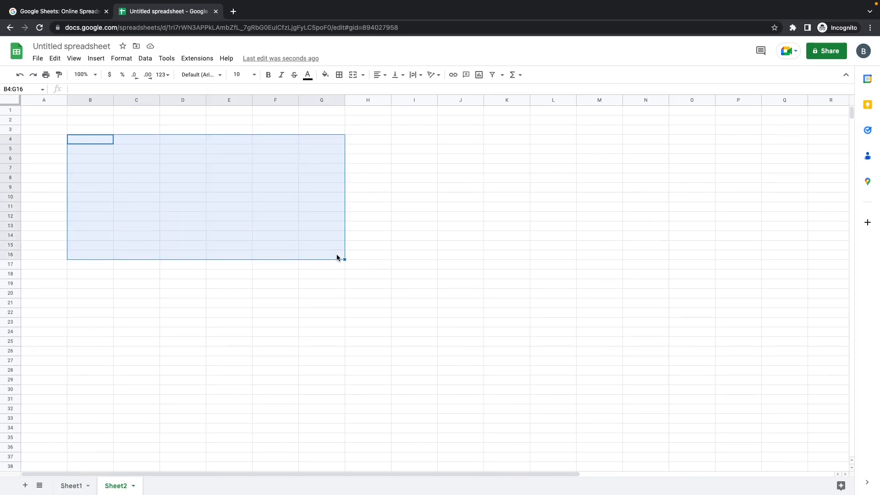
click(69, 488)
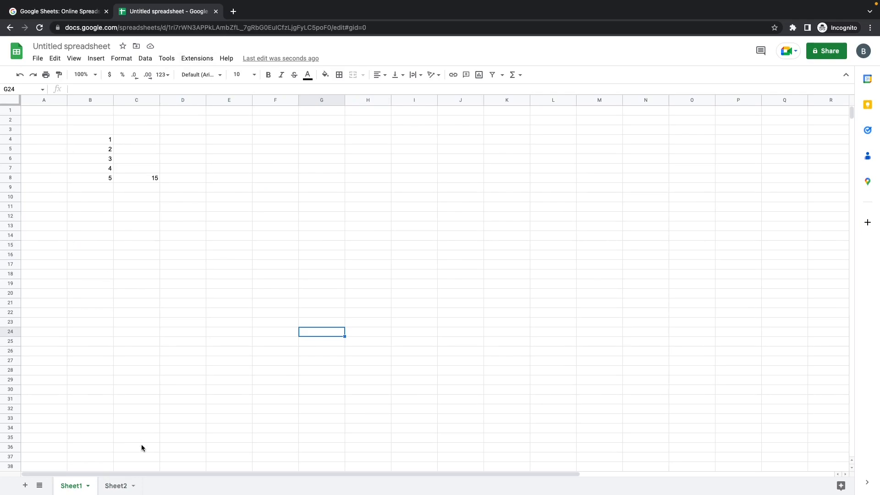
click(114, 486)
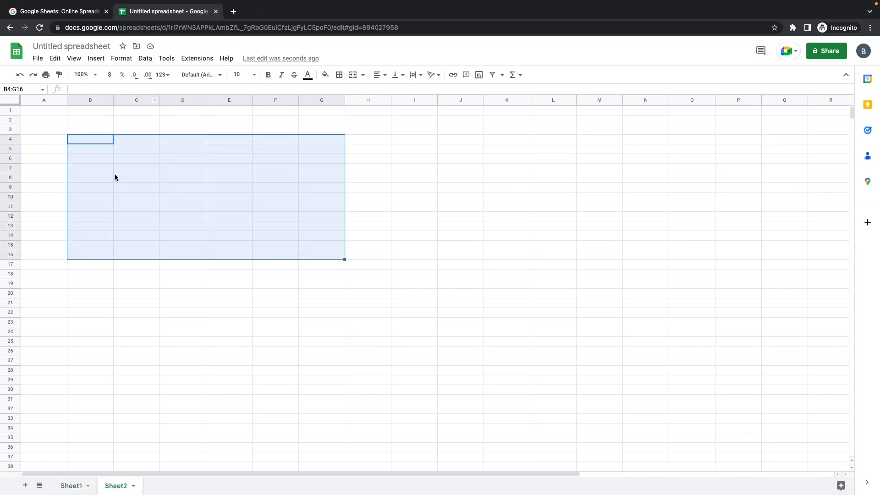
click(219, 355)
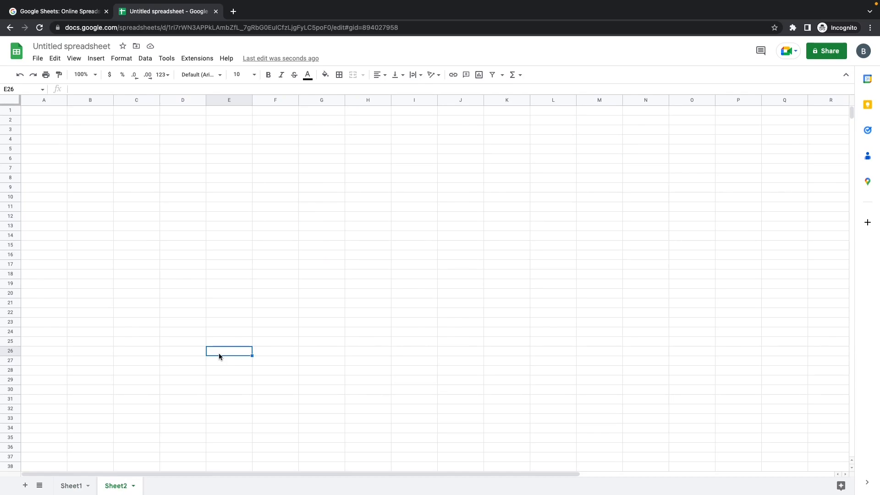
key(alt+Up)
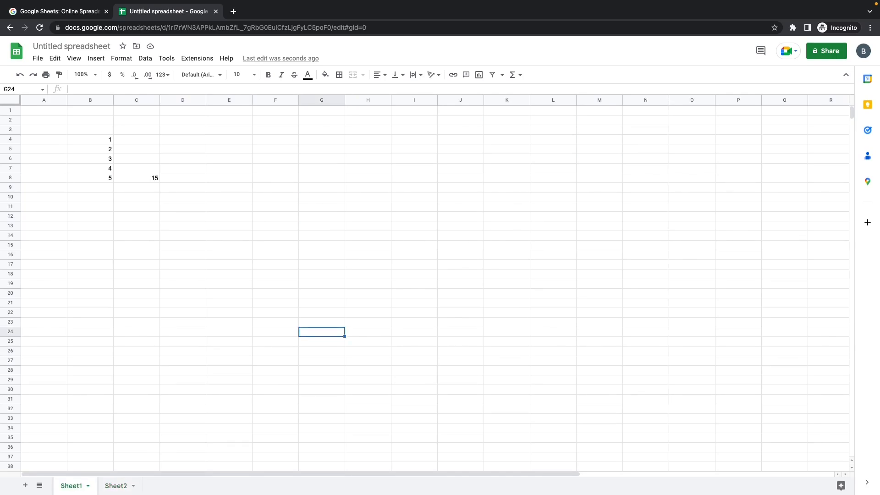
click(76, 140)
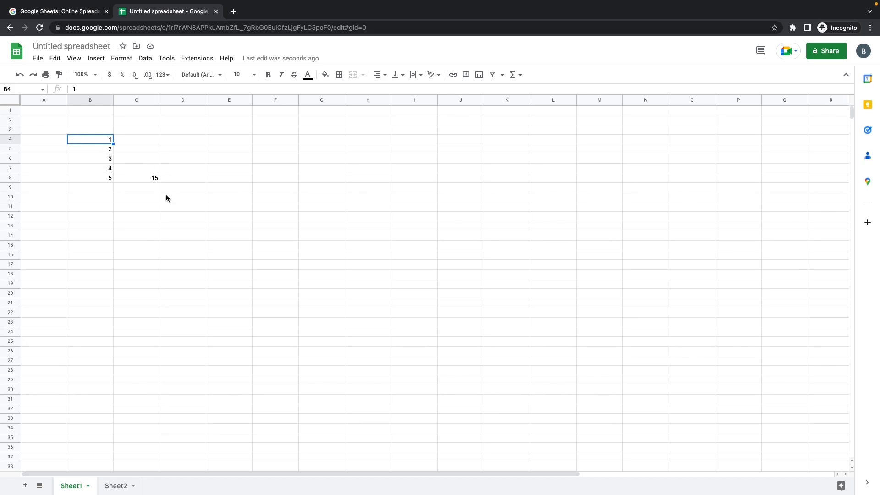
- Rename the spreadsheet as "sum example"
click(70, 45)
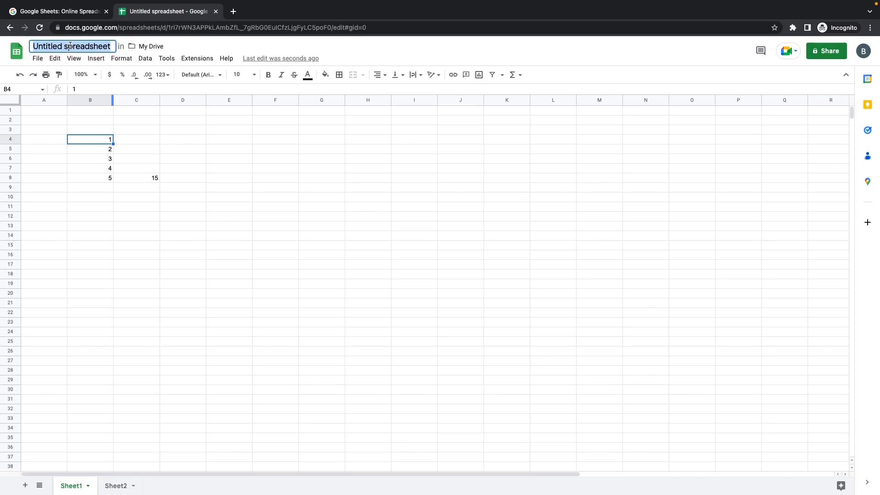
text(su)
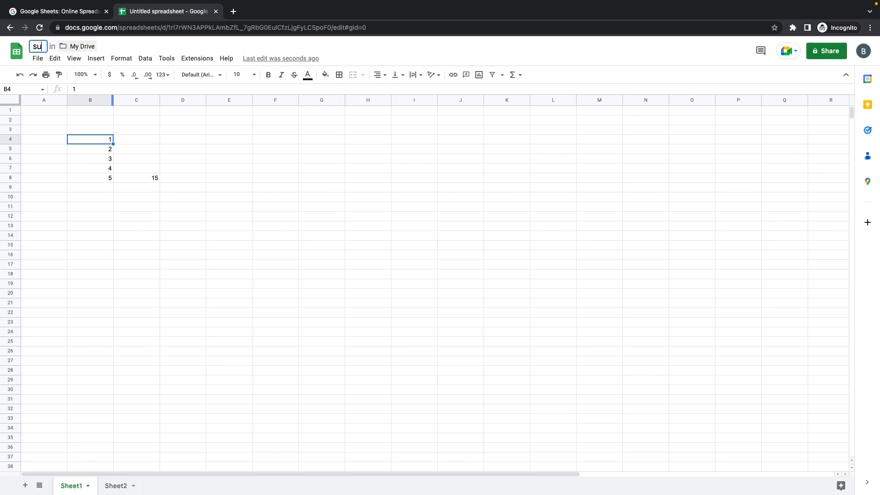
text(m example)
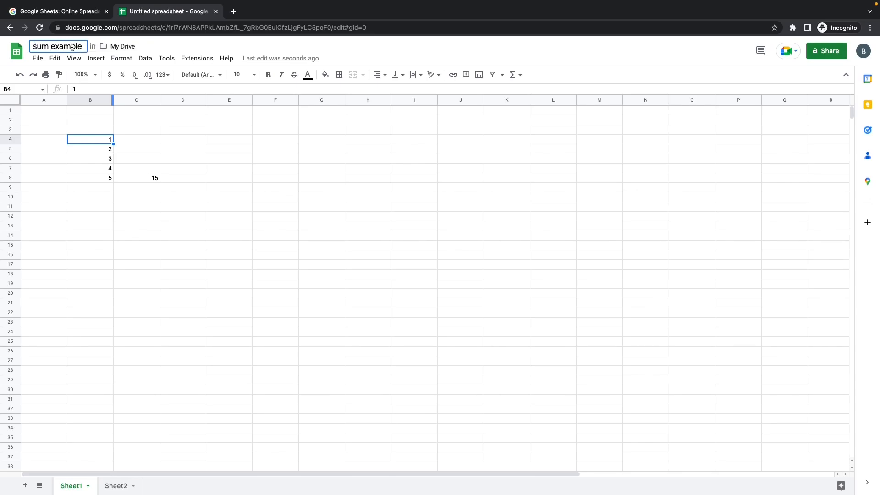
- Select the numbers B4:B8, examine the formula in C8, then view Sheet2 and return to Sheet1
click(258, 181)
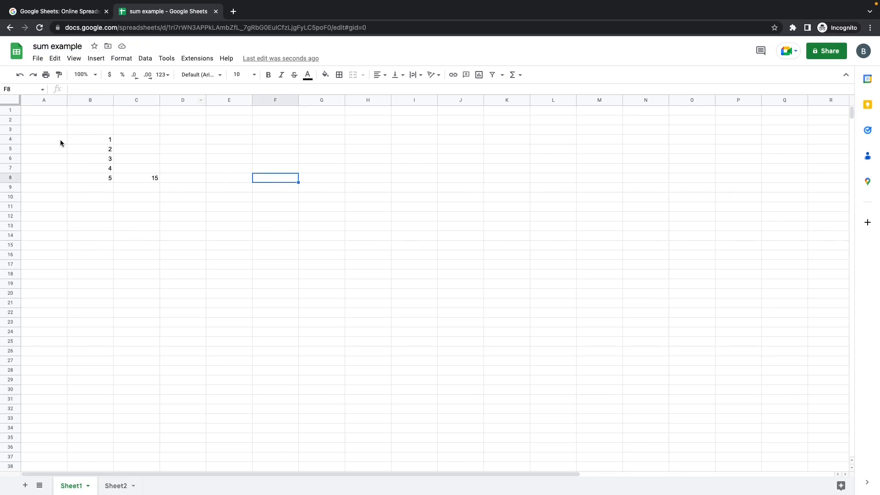
drag(76, 138, 76, 181)
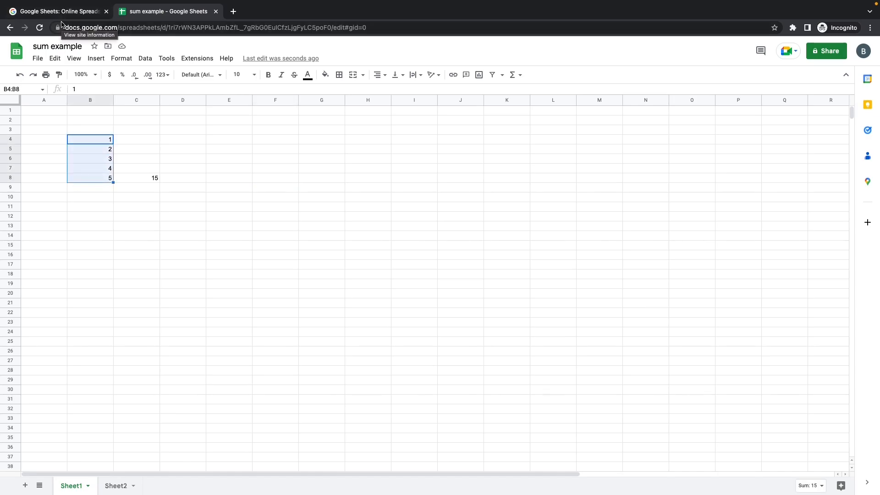
click(132, 176)
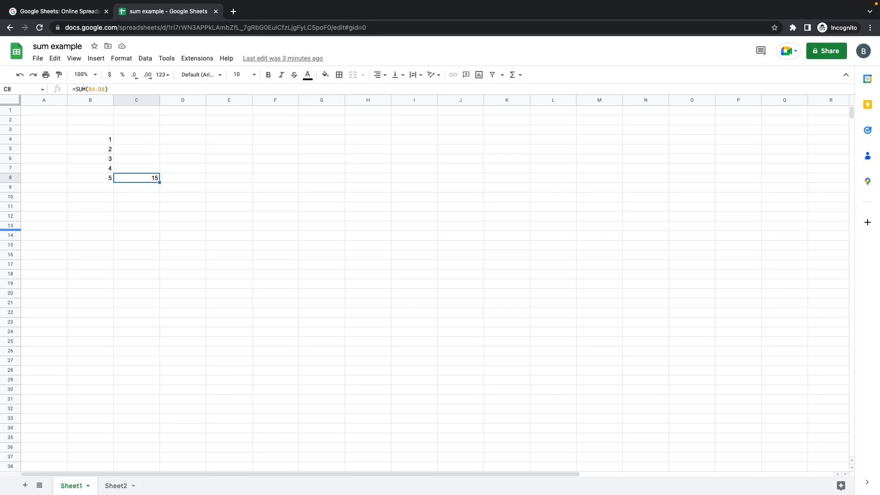
click(118, 486)
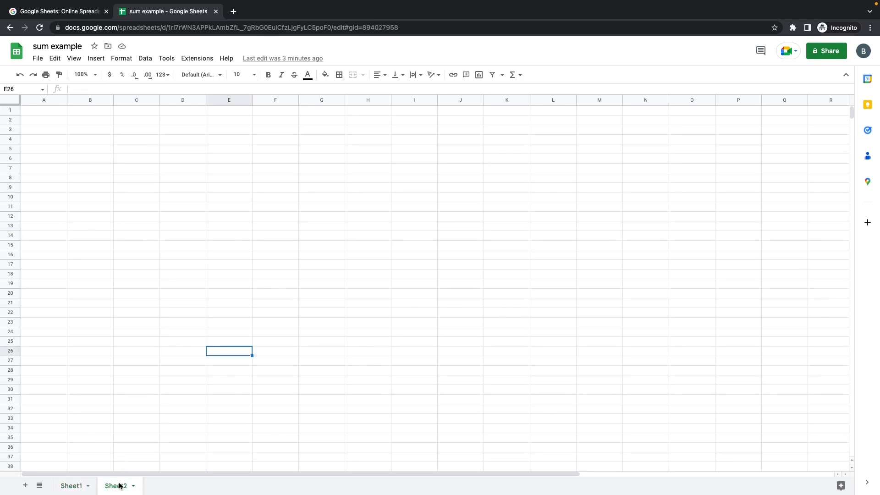
click(72, 486)
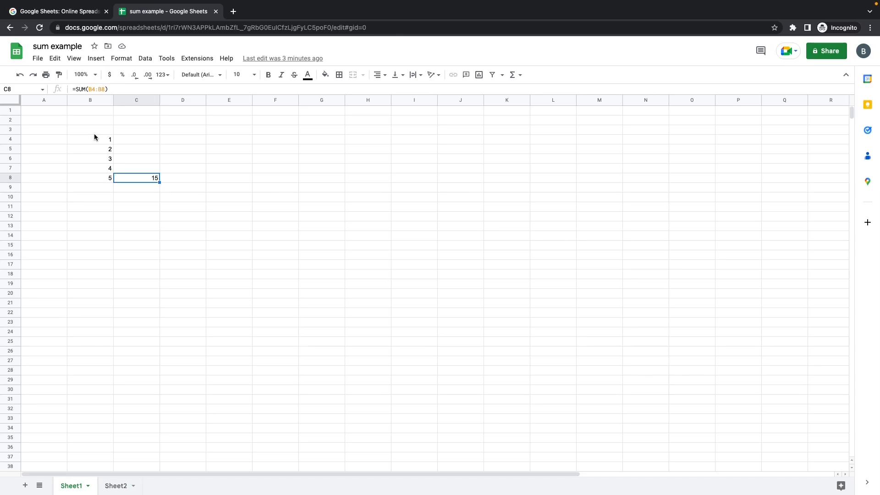
- Enter "hello" in cell B10 and "hi" in cell B11 of Sheet1
click(95, 198)
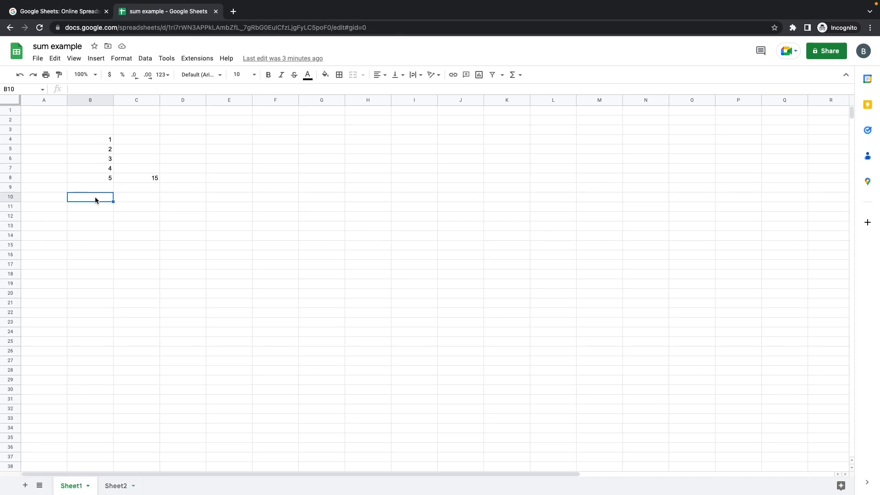
text(hello)
key(Return)
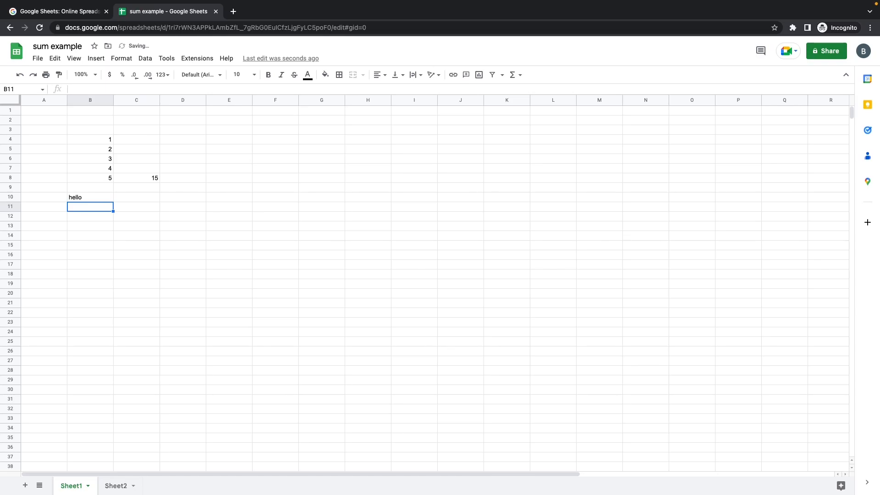
text(hi)
key(Tab)
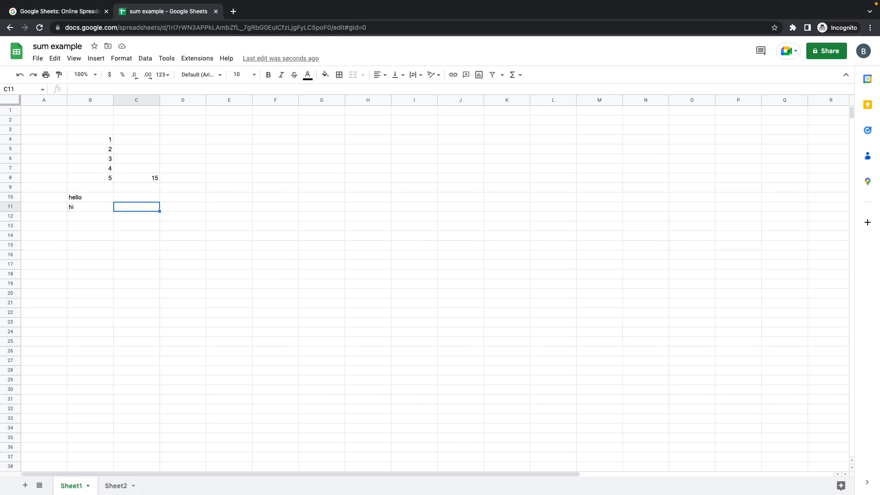
- Move the active cell one cell at a time around the cells near B11, finishing on B12
key(Left)
key(Down)
key(Right)
key(Up)
key(Right)
key(Down)
key(Right)
key(Up)
key(Up)
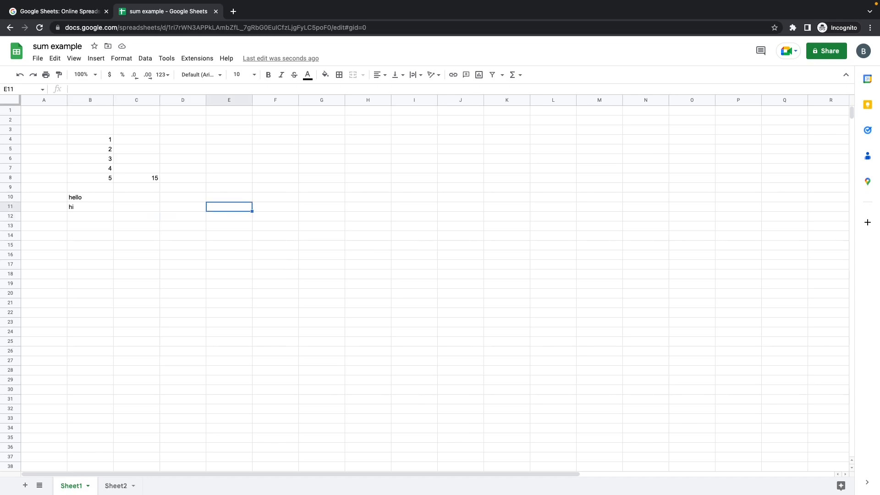
key(Left)
key(Left)
key(Left)
key(Right)
key(Left)
key(Down)
key(Down)
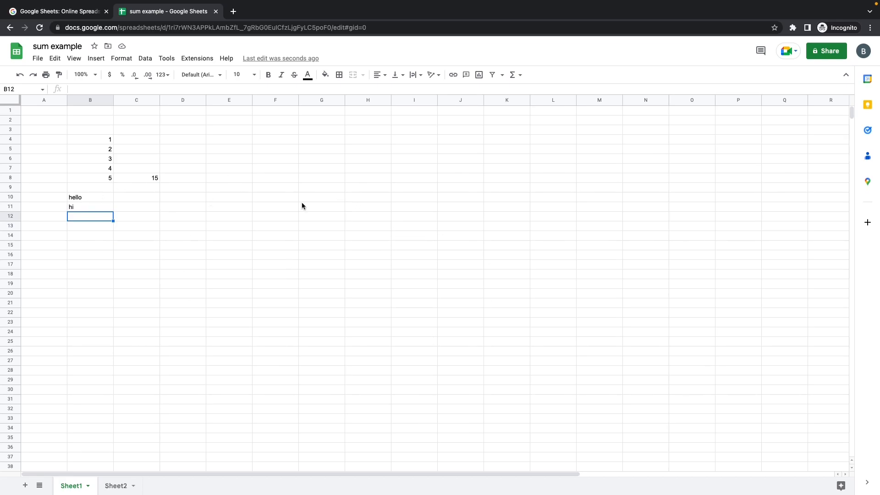
- Select a few separate empty cells, enter "hello" in cell D24, and move the active cell to E23
click(424, 247)
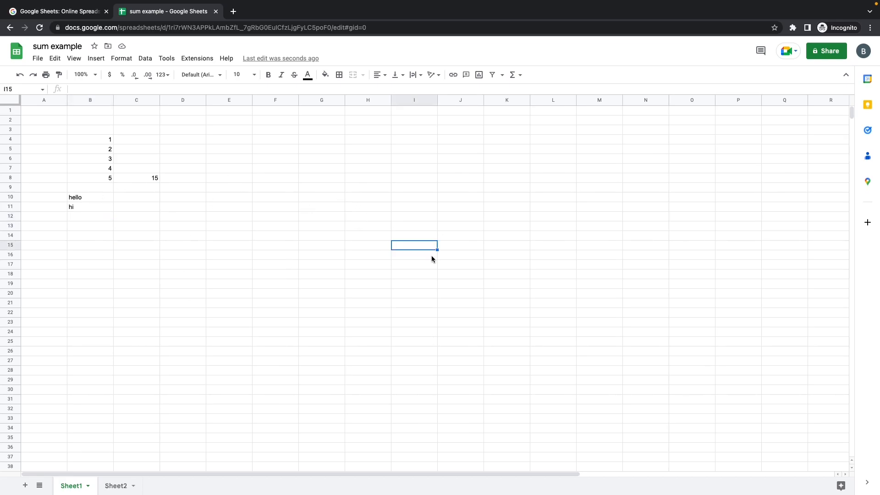
click(550, 324)
click(257, 335)
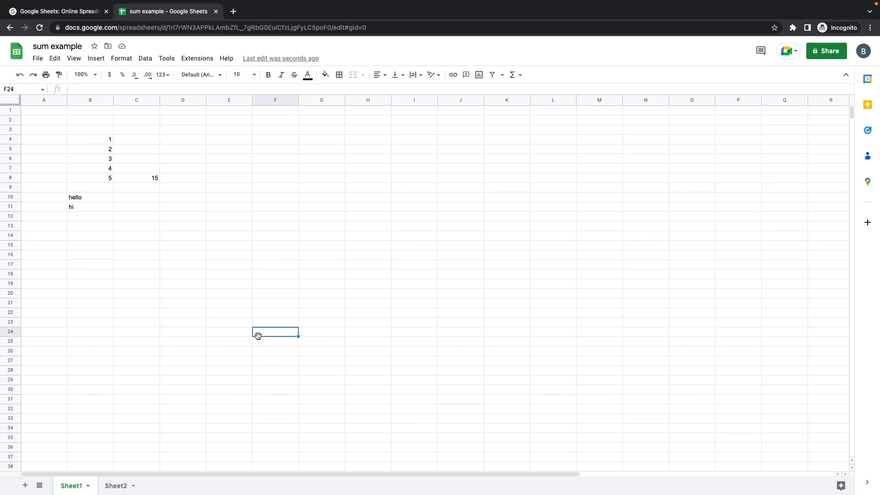
click(176, 331)
text(hello)
key(Return)
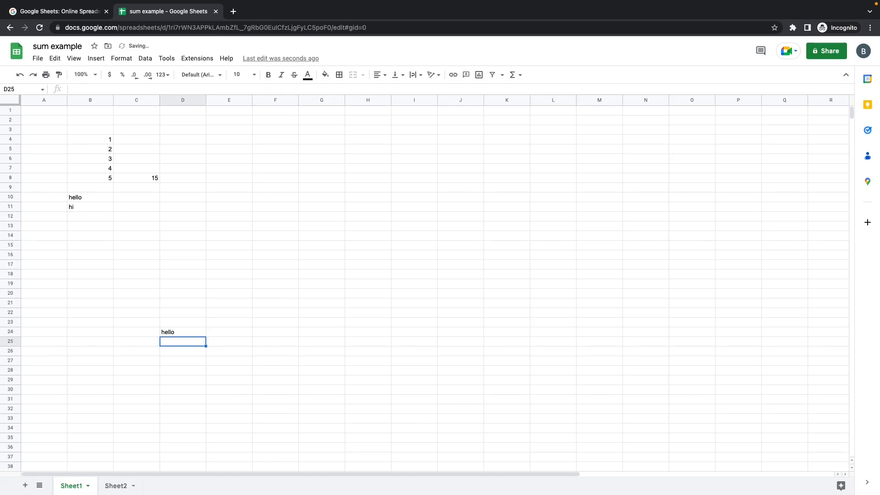
key(Right)
key(Up)
key(Up)
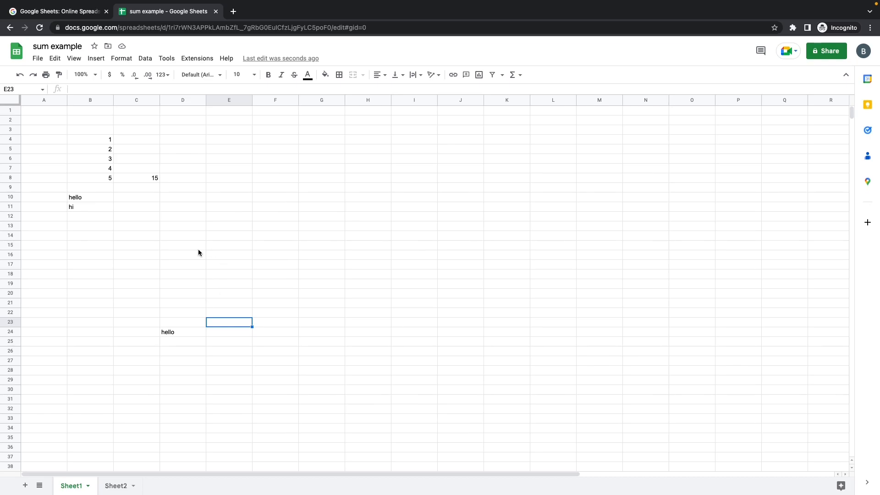
- Edit the text inside cell B10, deleting and retyping the final "o" of "hello"
double_click(92, 197)
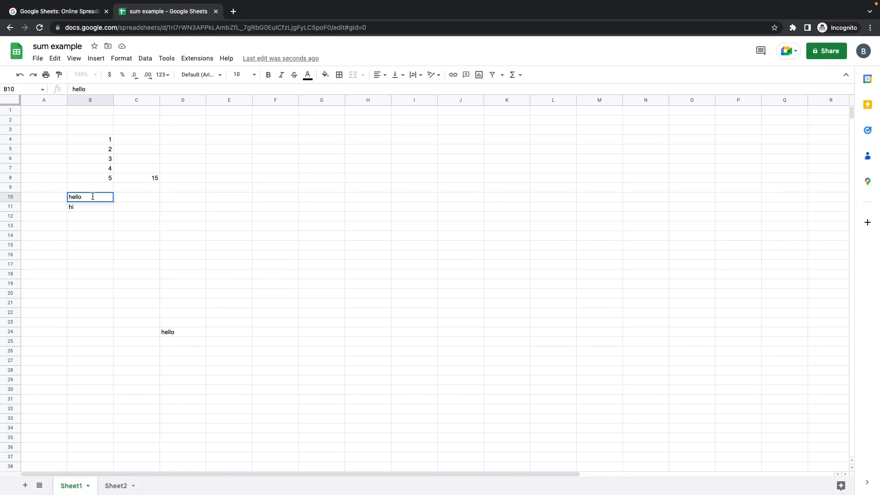
key(BackSpace)
text(o)
key(Return)
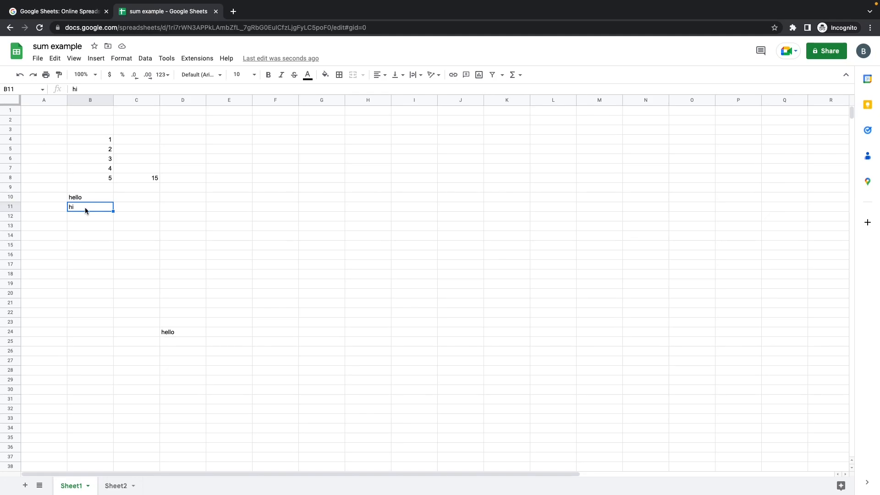
- Examine the contents of cells B11, C11, B10 and B8 up to B5 in the formula bar
click(93, 89)
click(152, 210)
click(99, 198)
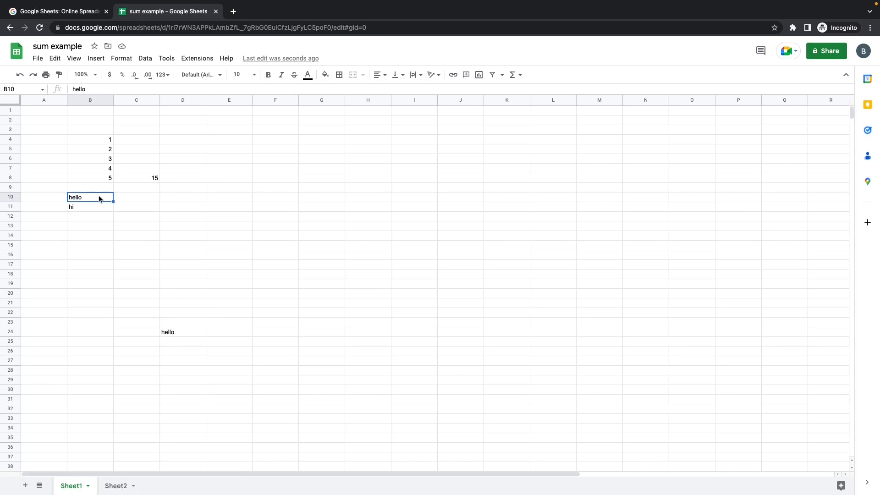
click(99, 177)
click(98, 169)
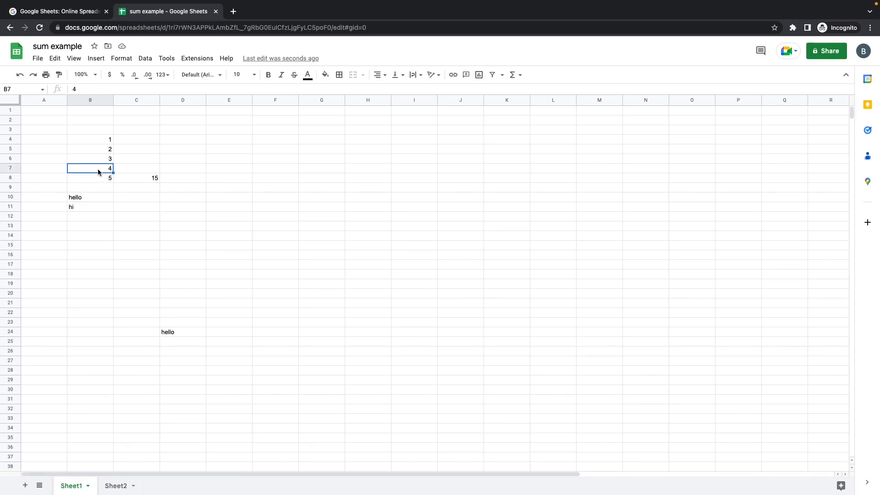
click(98, 159)
click(98, 150)
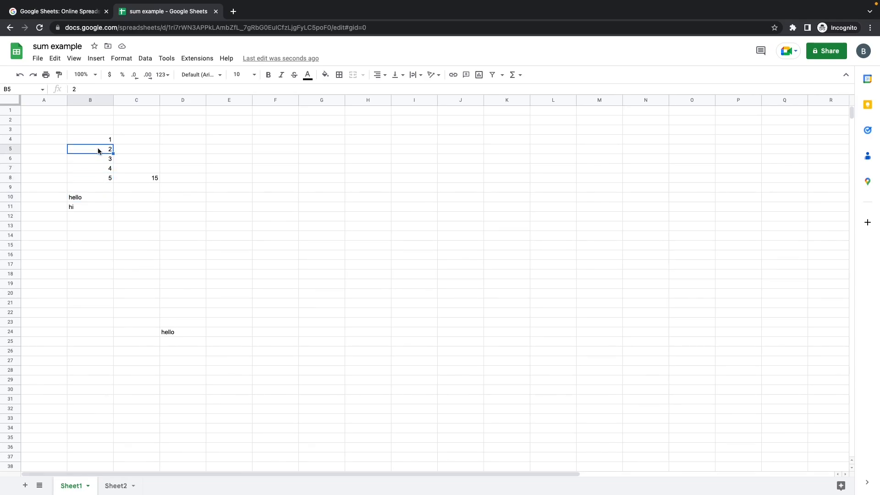
click(85, 88)
- Select the range B4:B8, deselect it, and select the same range again
drag(91, 141, 89, 180)
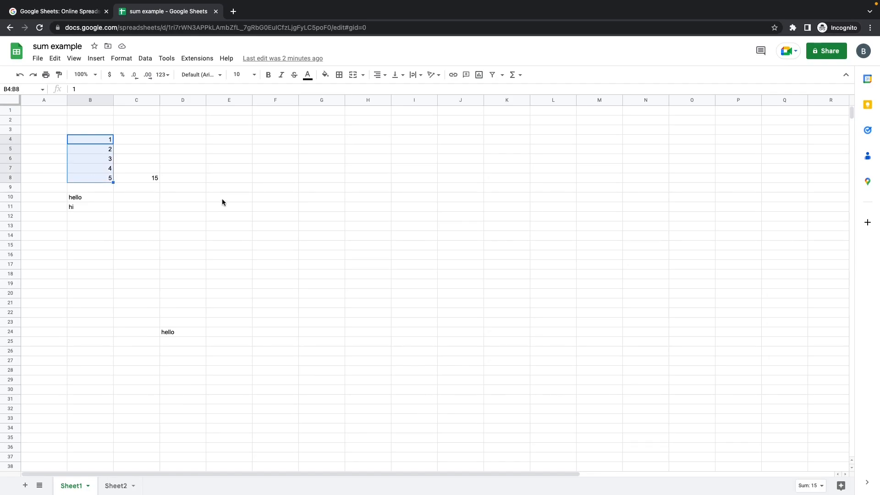
click(142, 170)
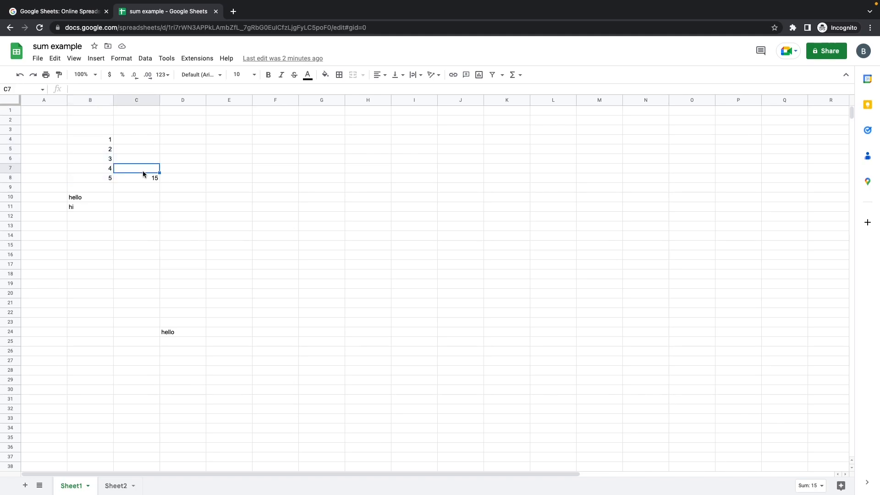
click(90, 139)
drag(82, 138, 88, 180)
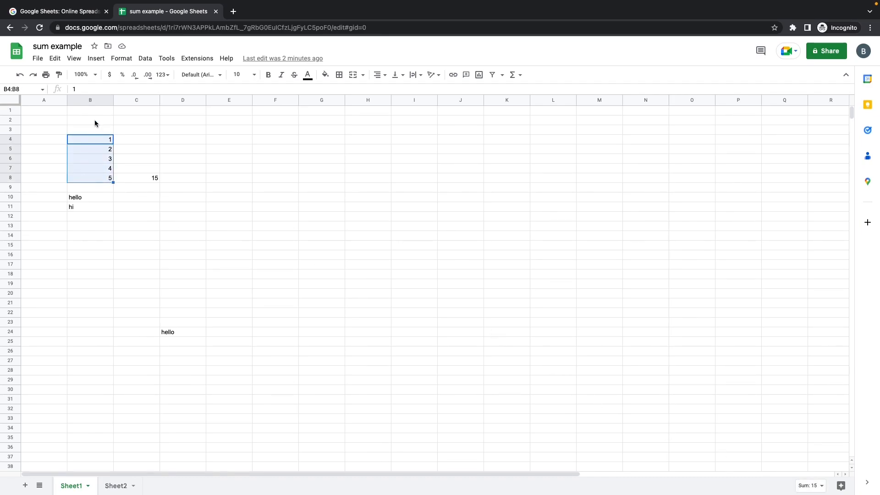
- Clear the selection and extend a new one from cell B4 down to the last number in its block
click(236, 234)
click(91, 144)
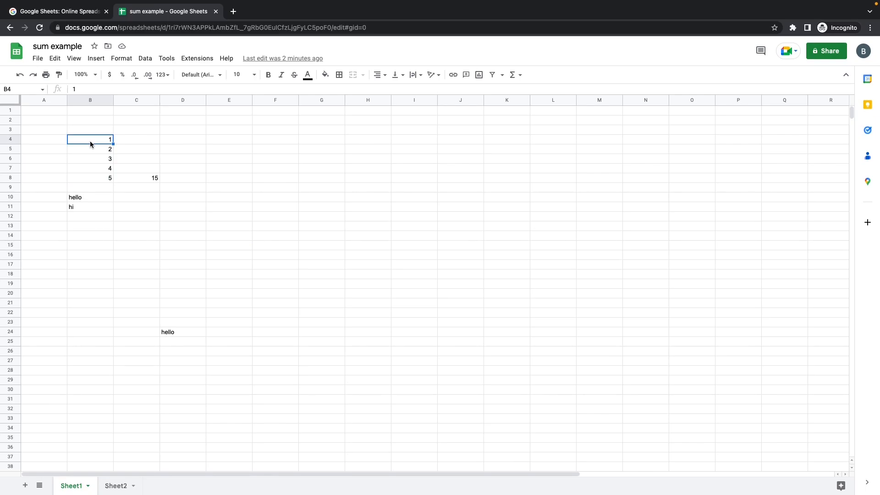
key(ctrl+shift+Down)
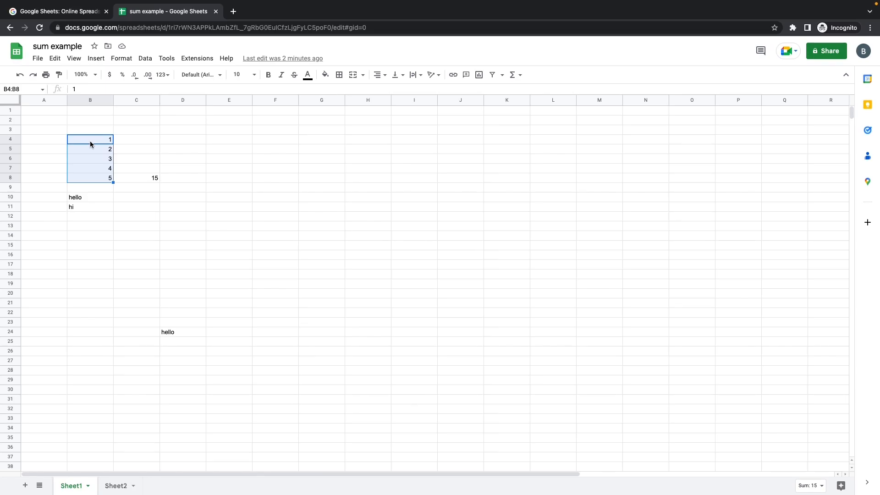
- Select B4:B8 by its first and last cells, copy the range, and paste it starting at F4
click(181, 284)
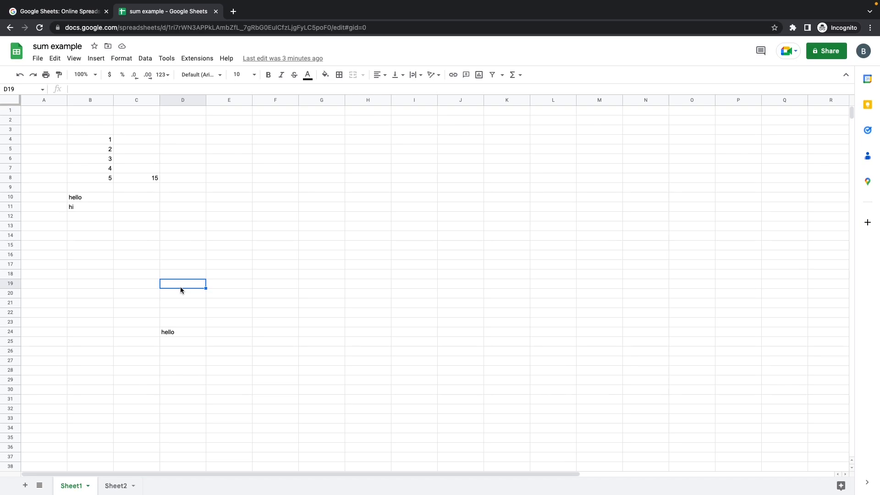
click(93, 142)
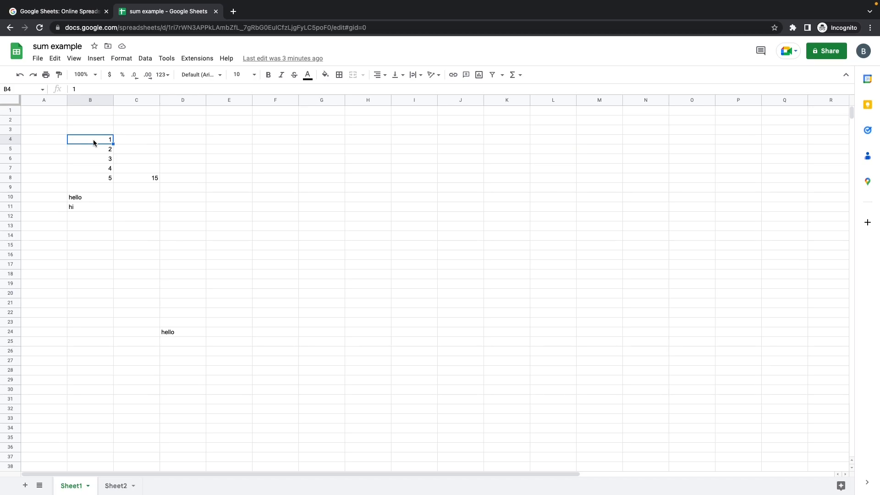
shift+click(92, 182)
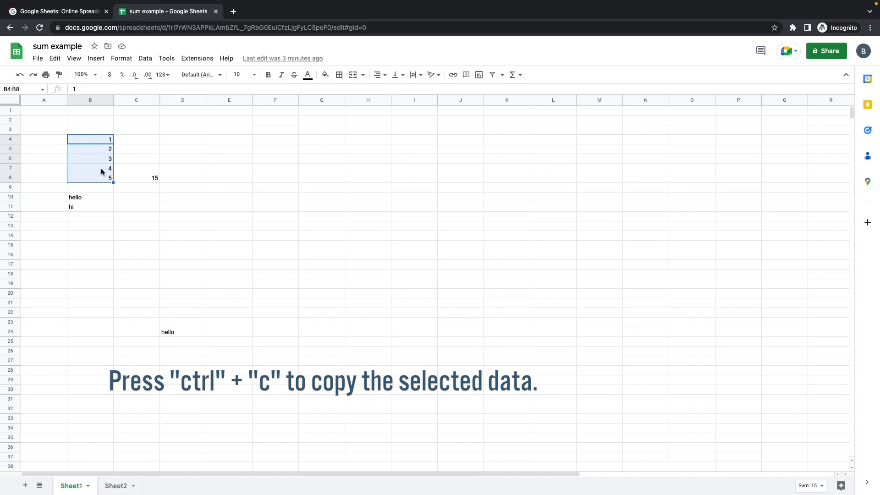
key(ctrl+c)
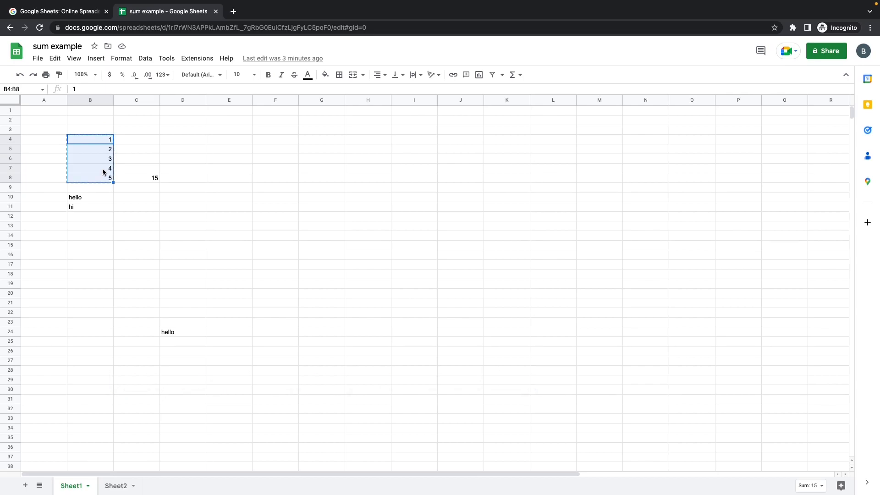
click(285, 140)
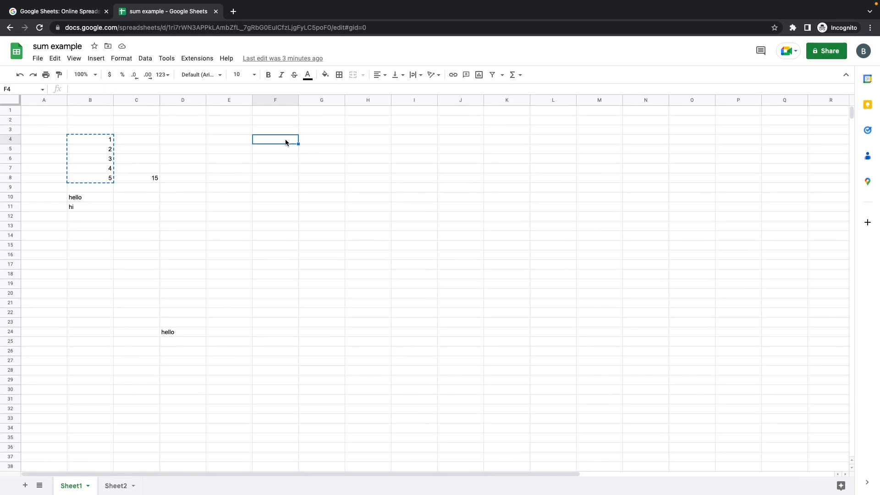
key(ctrl+v)
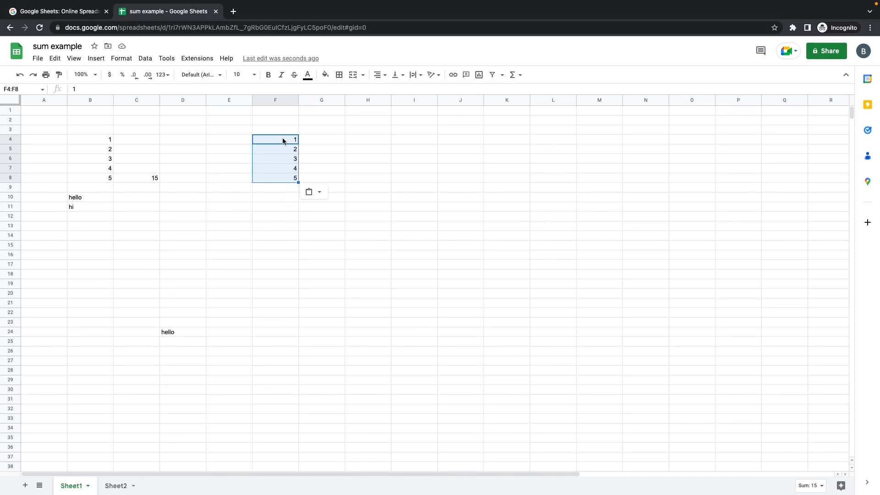
- Select the pasted numbers F4:F8 and fill them across through column J
click(282, 198)
drag(280, 141, 281, 179)
drag(298, 183, 456, 179)
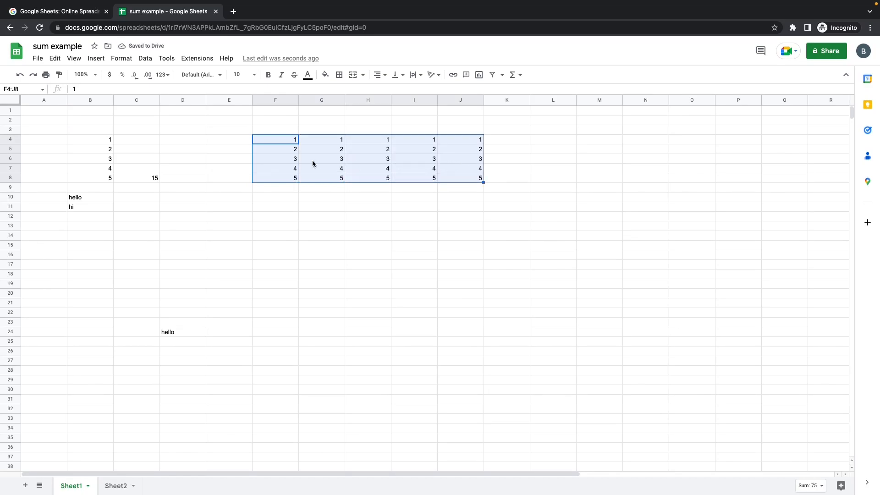
- Select J4:J8 and continue its number series down to cell J27
click(489, 181)
click(475, 180)
click(476, 140)
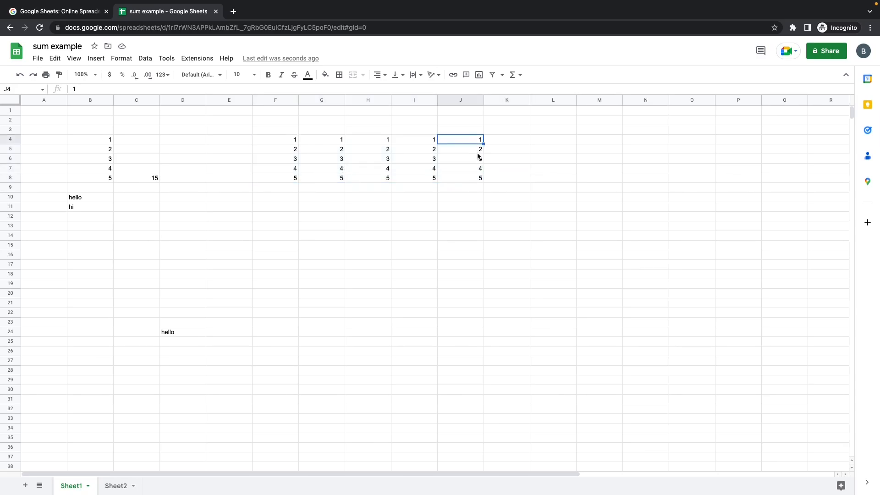
shift+click(470, 181)
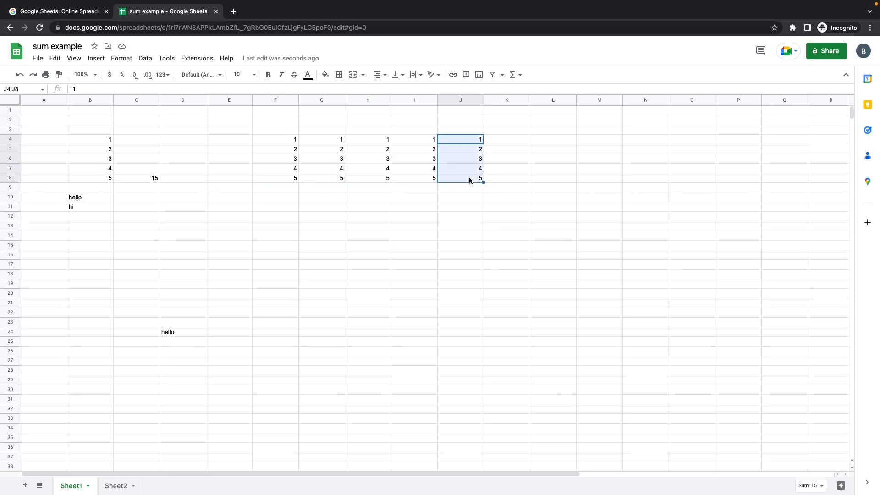
drag(484, 182, 479, 359)
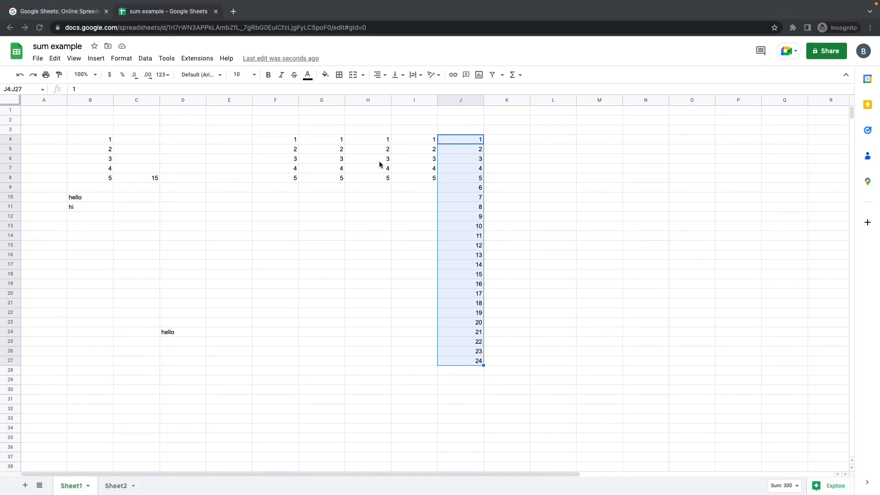
click(421, 177)
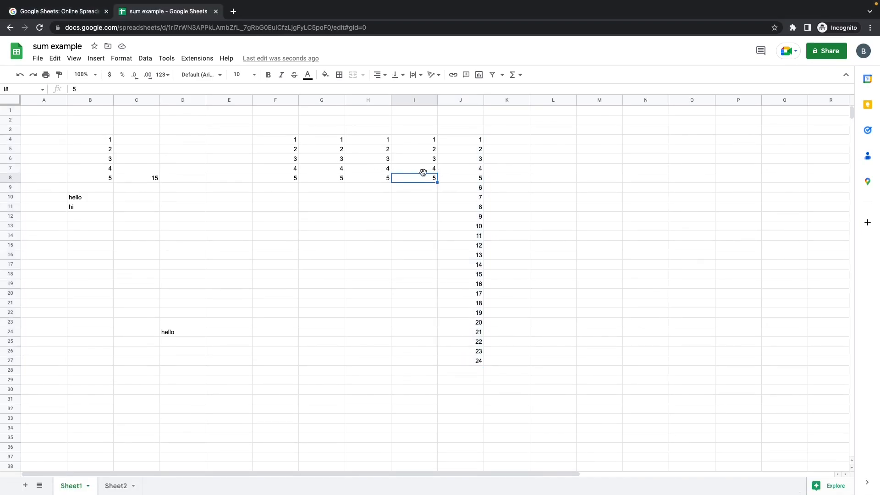
- Select the number series J4:J27 and clear its contents
click(451, 144)
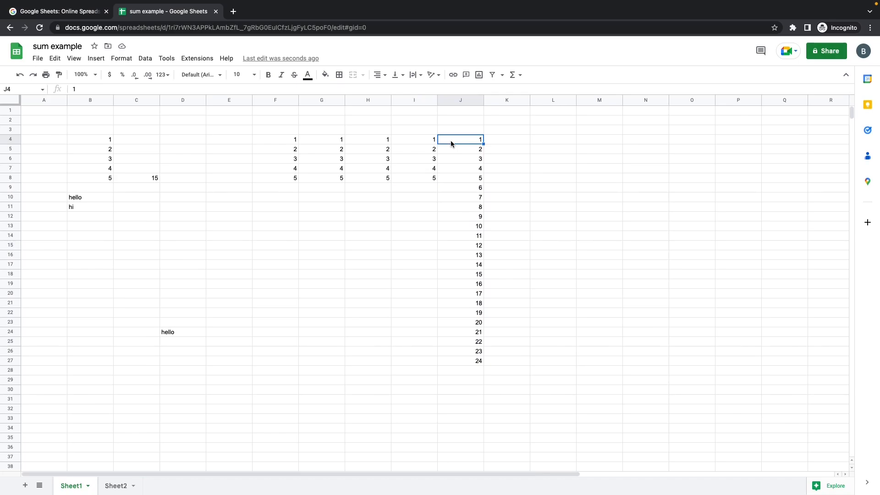
key(ctrl+shift+Down)
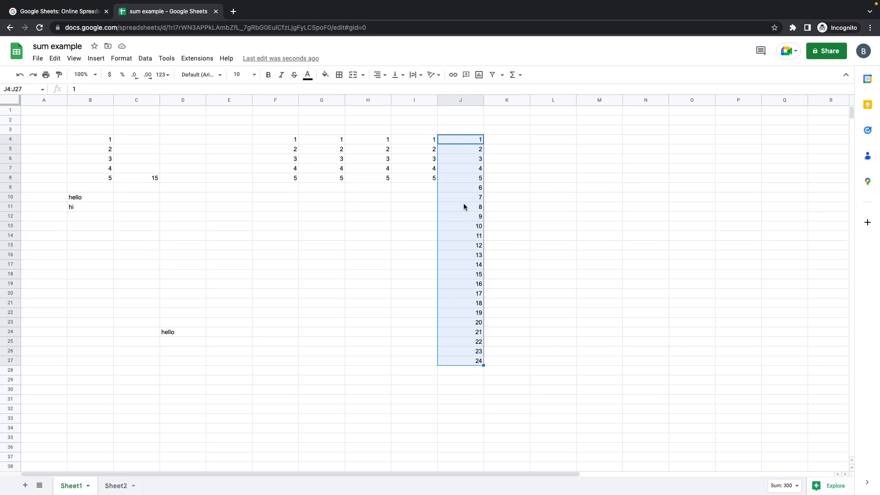
key(Delete)
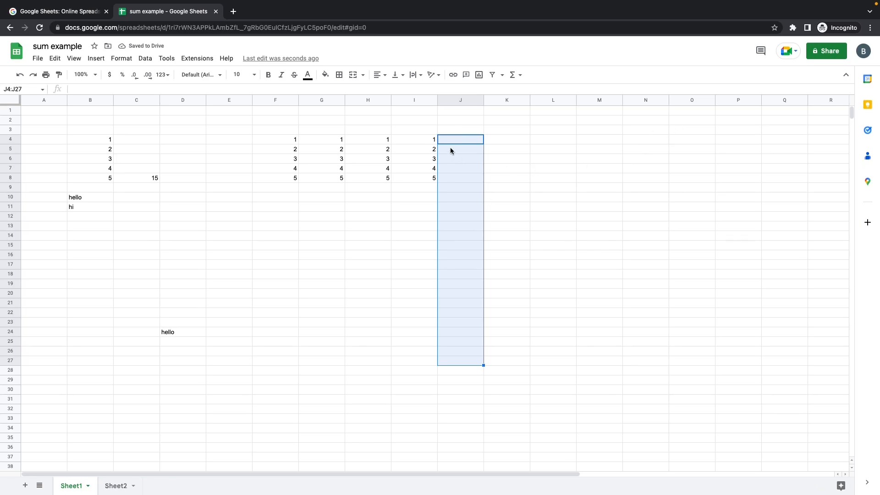
- Select the numbers in I4:I8 and delete those cells, shifting the remaining cells left
click(416, 143)
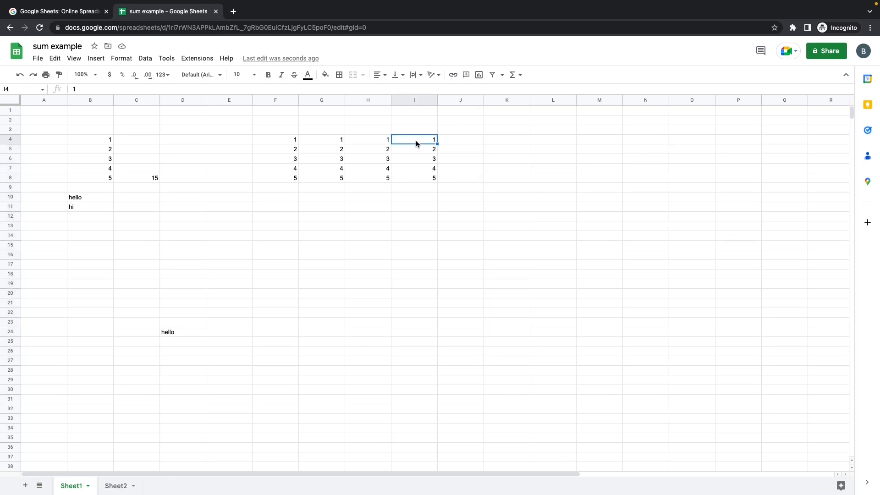
shift+click(422, 179)
right_click(422, 179)
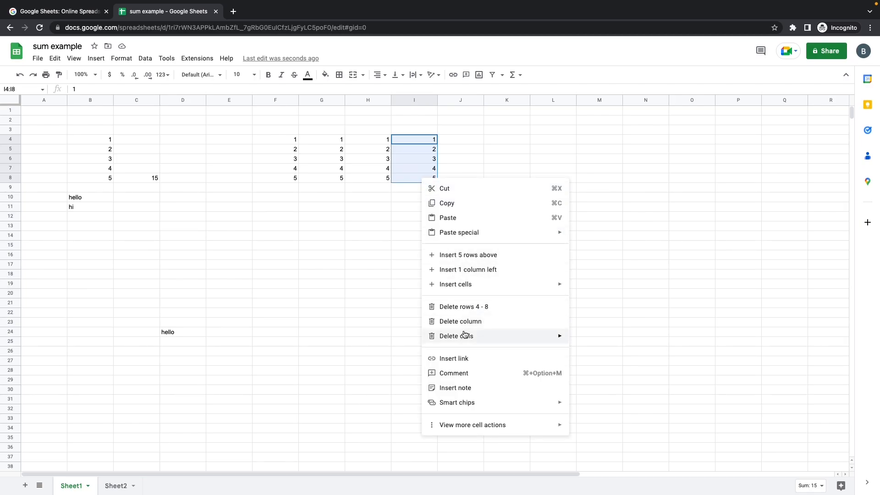
mouse_move(465, 334)
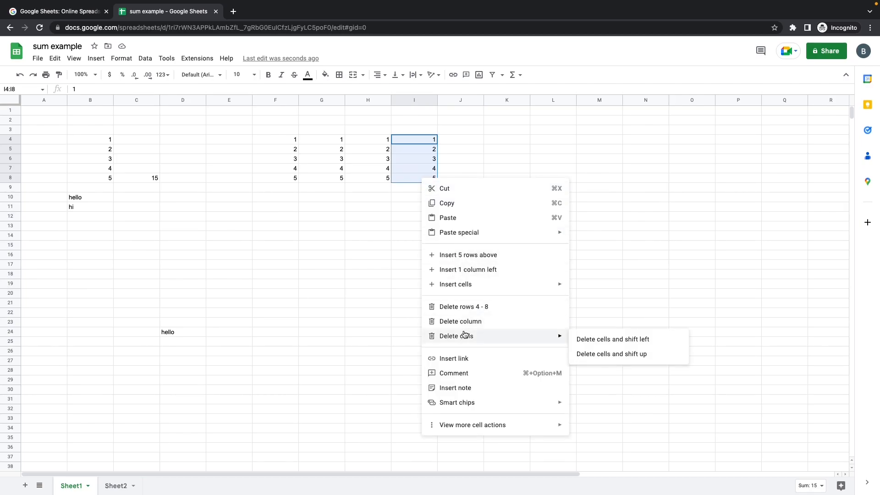
click(622, 340)
- Select H4:H8 and clear its numbers
click(374, 142)
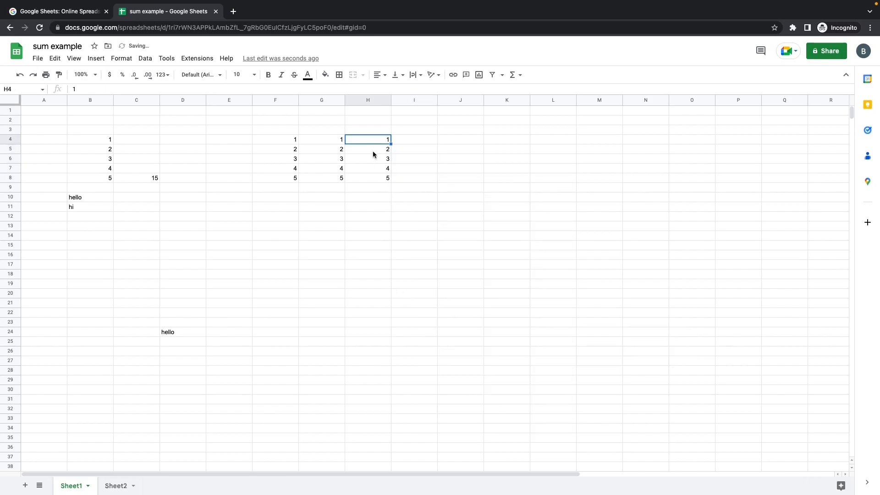
shift+click(375, 178)
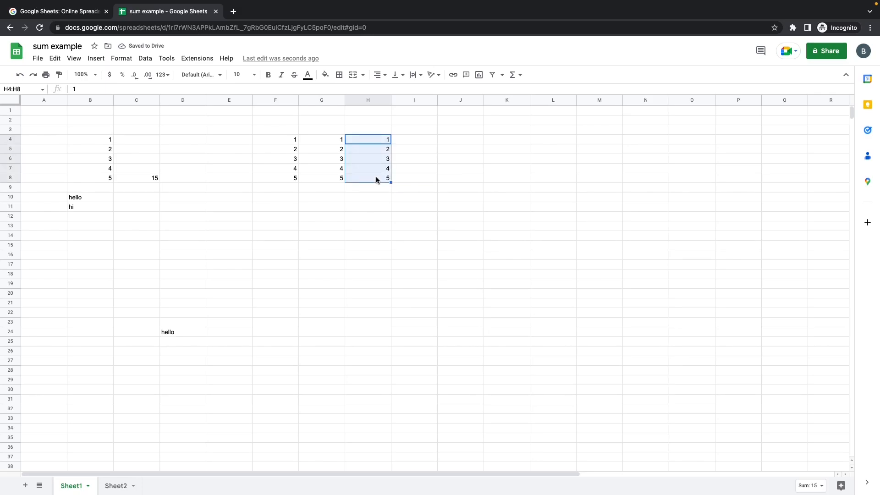
key(Delete)
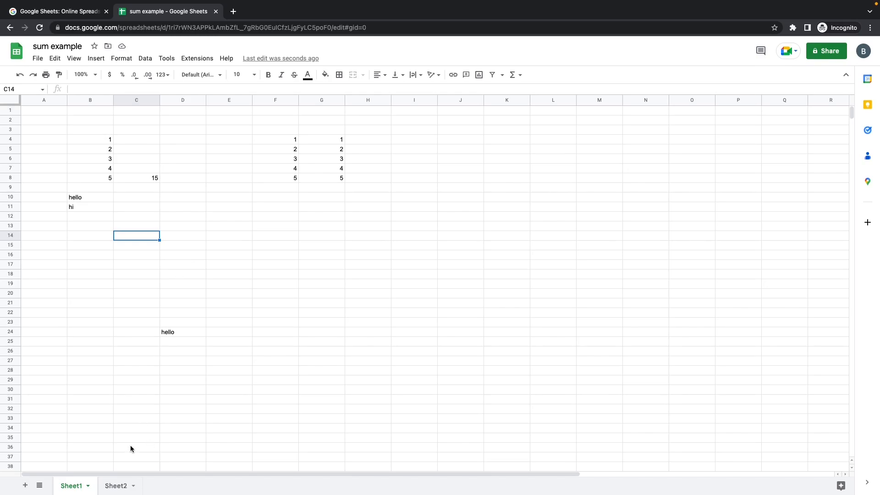
- Look at Sheet2, return to Sheet1, and add three new sheets after it
click(116, 485)
click(75, 488)
click(26, 485)
click(25, 485)
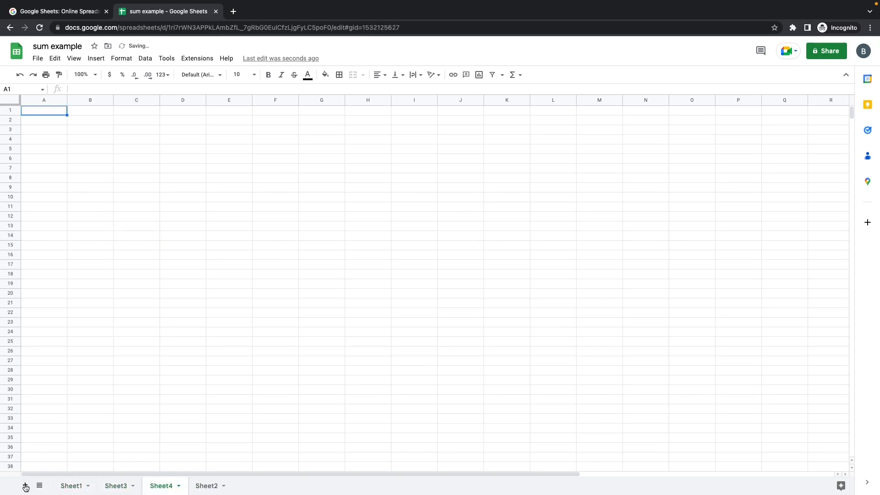
click(25, 485)
mouse_move(173, 470)
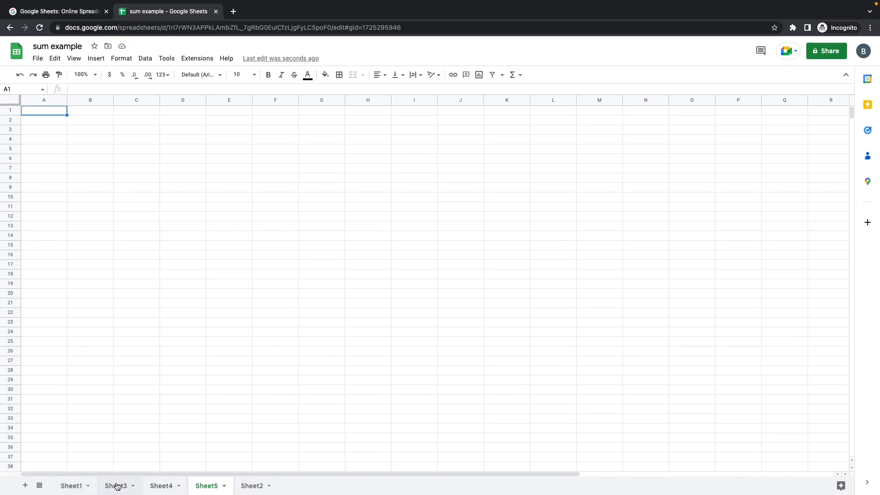
- Rename Sheet3 to "big sums"
click(133, 489)
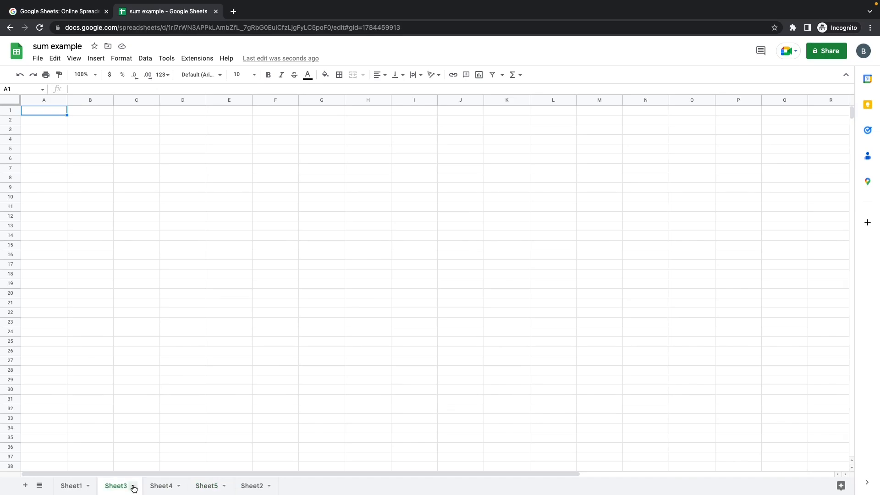
click(133, 486)
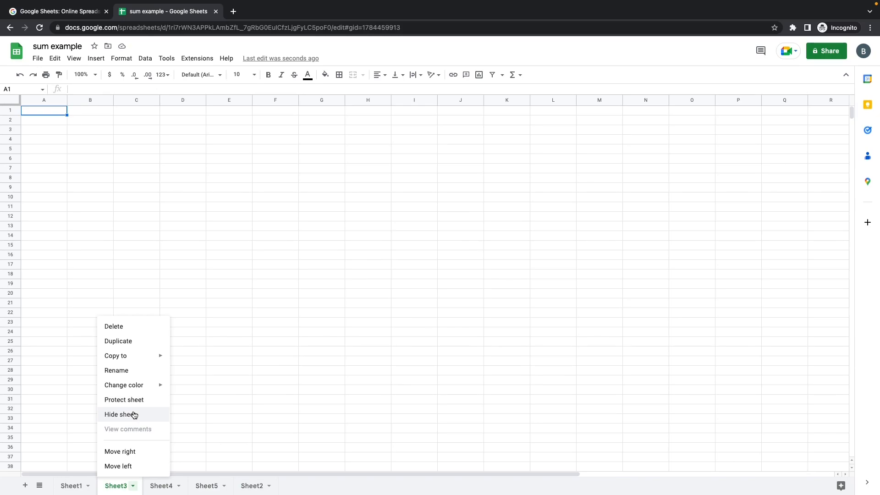
mouse_move(133, 357)
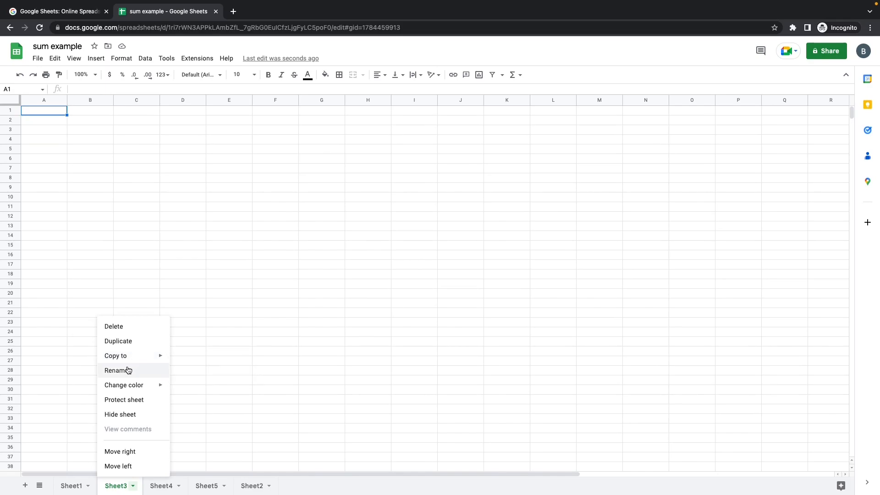
click(128, 370)
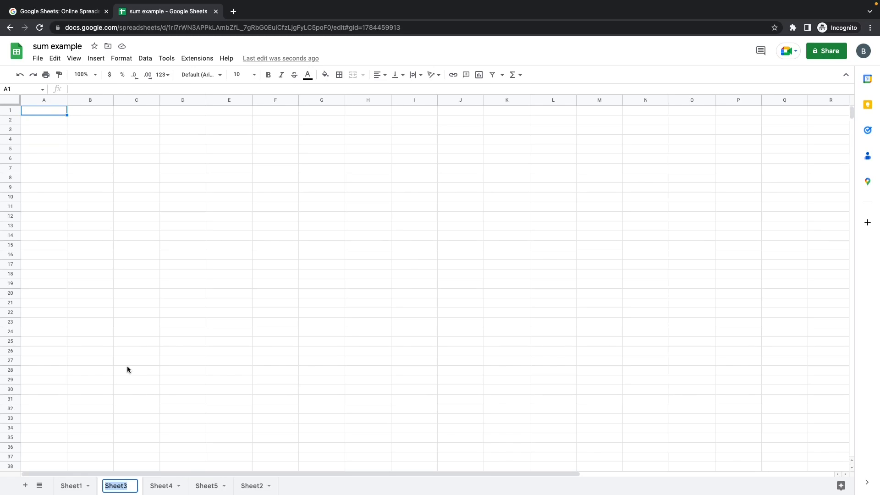
text(big sums)
key(Return)
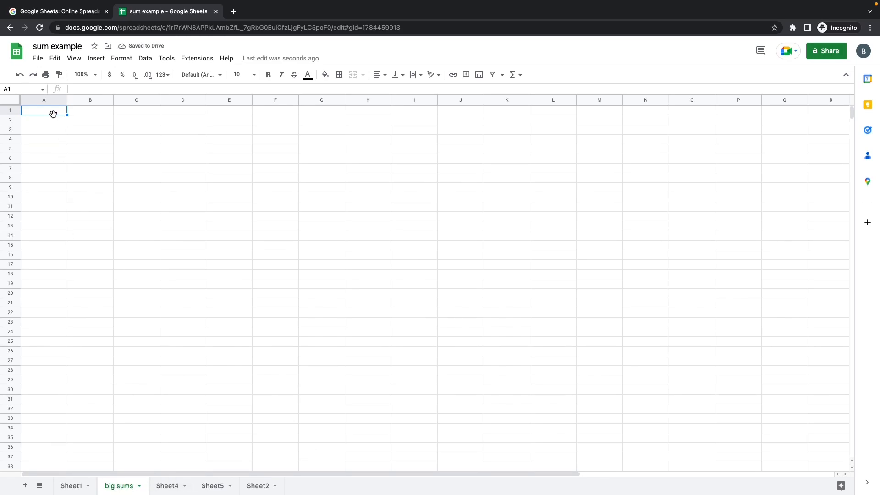
- Enter 1, 2 and 3 in cells A1 to A3 and fill the 3 down to A24
text(1)
key(Return)
text(2)
key(Return)
text(3)
key(Return)
click(65, 131)
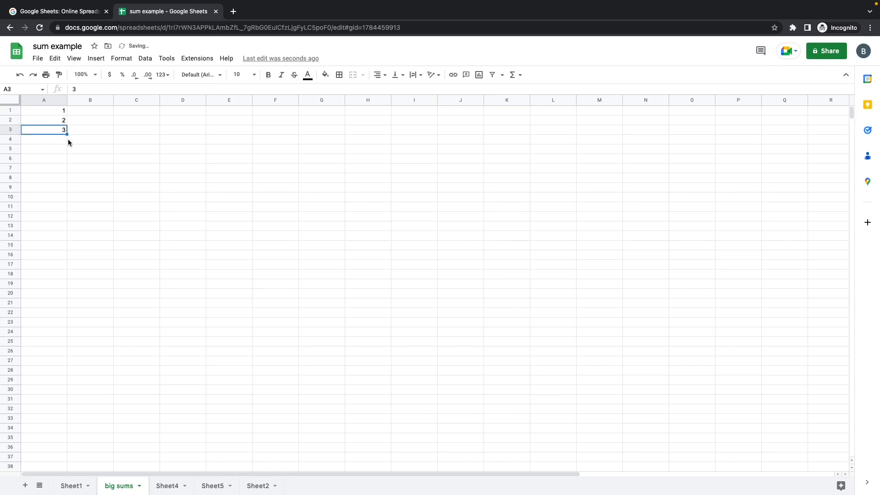
drag(67, 134, 64, 333)
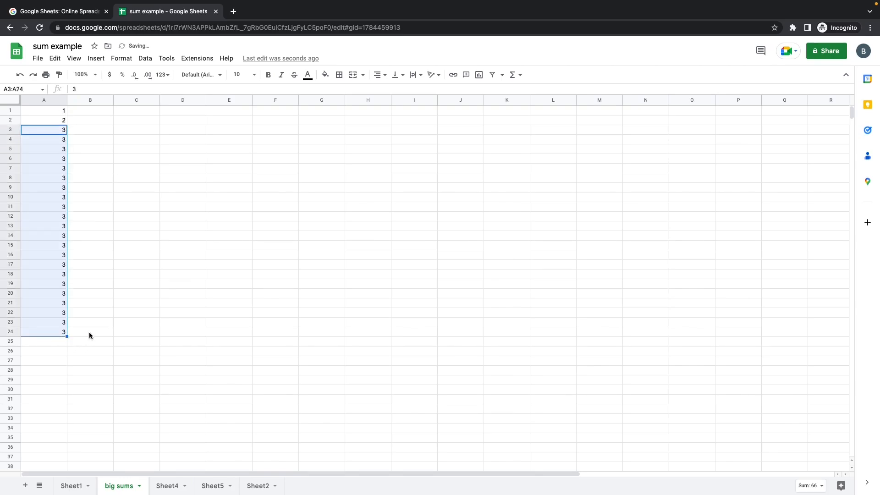
- Enter the formula =SUM(A1:A24) in cell B24
click(95, 331)
text(=)
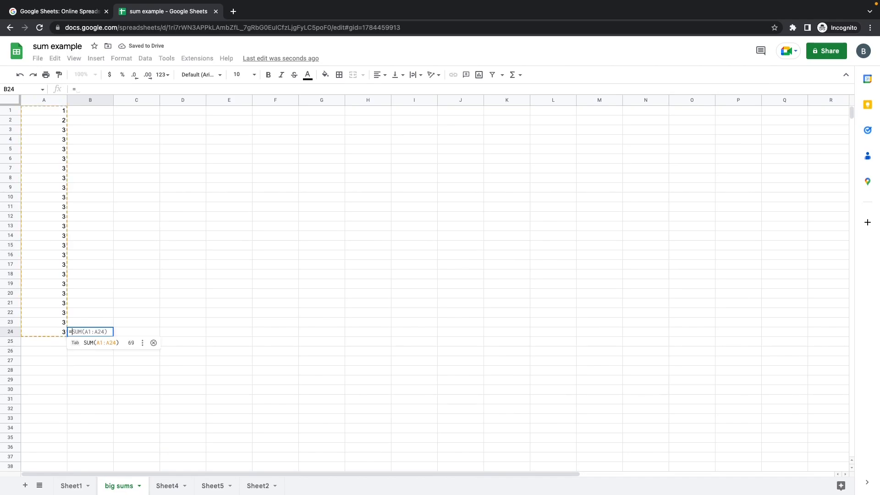
text(sum)
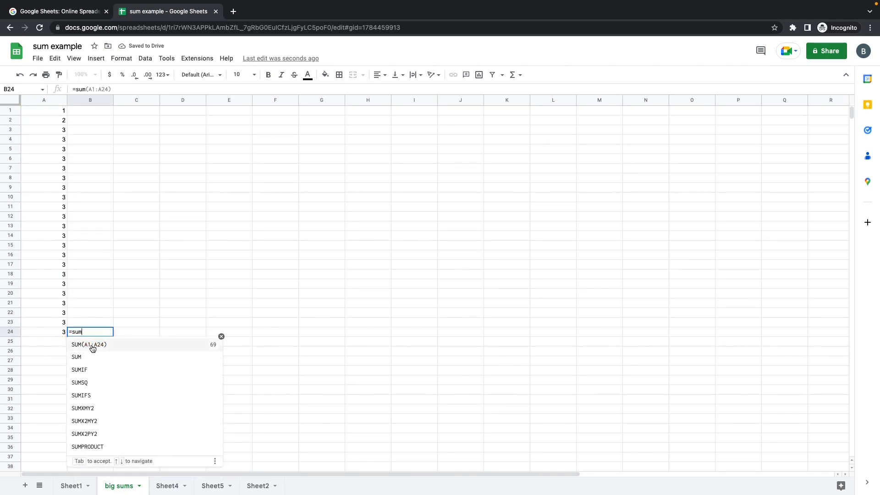
click(92, 348)
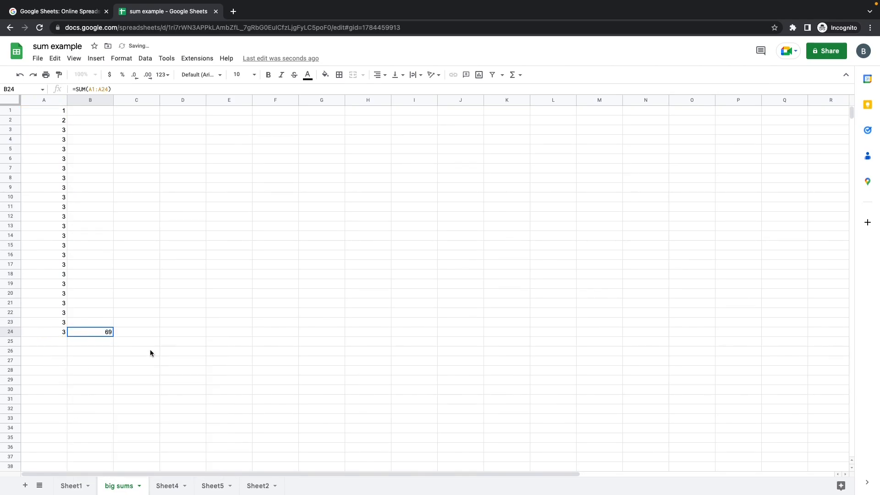
click(171, 356)
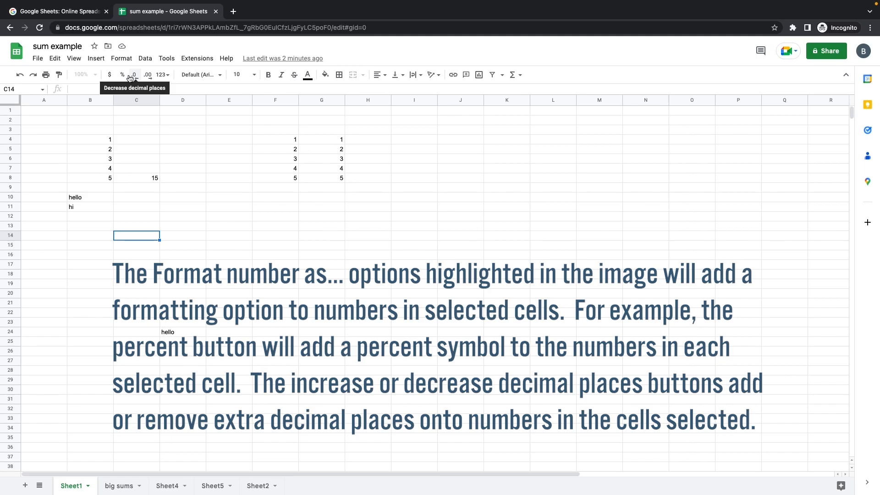
- Format the numbers in B4:B8 of Sheet1 with one decimal place and set their font size to 24
drag(93, 139, 91, 179)
click(148, 75)
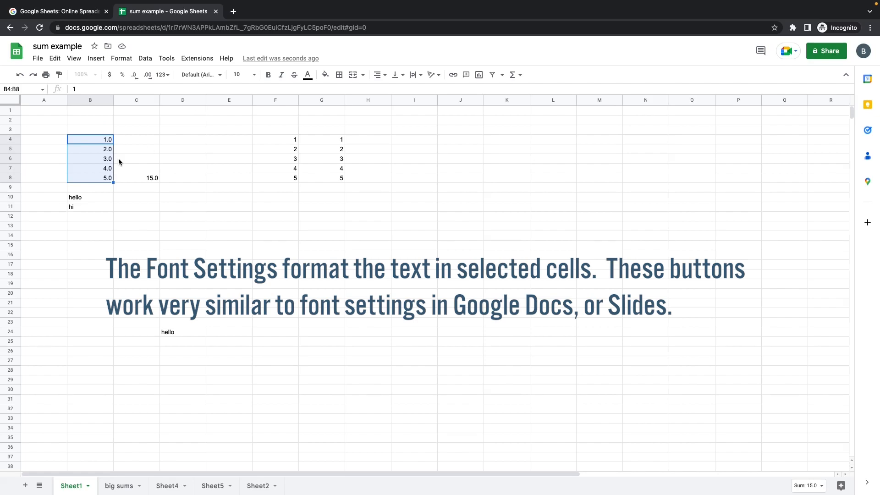
click(255, 76)
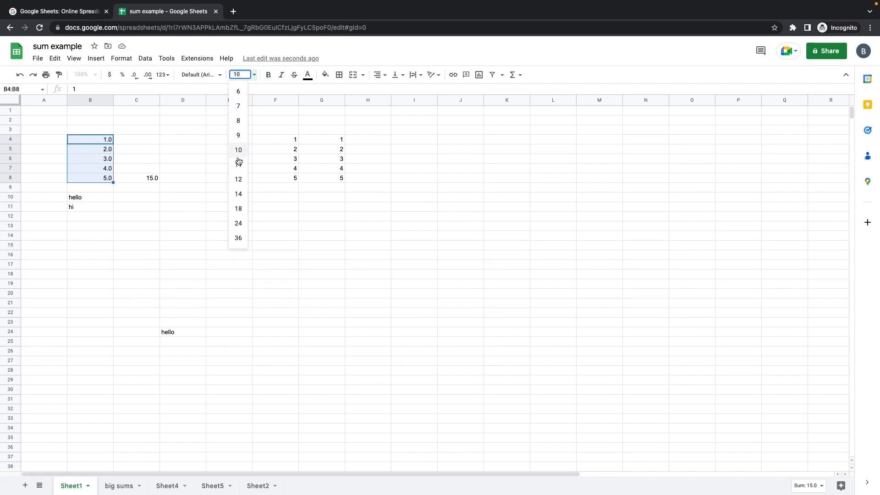
click(236, 224)
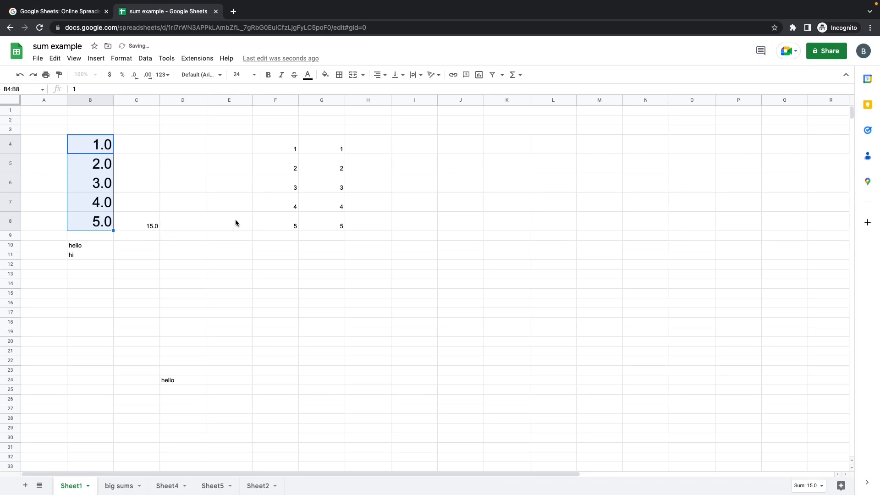
- Apply bold, italic and strikethrough to the numbers in B4:B8
click(269, 75)
click(282, 75)
click(295, 75)
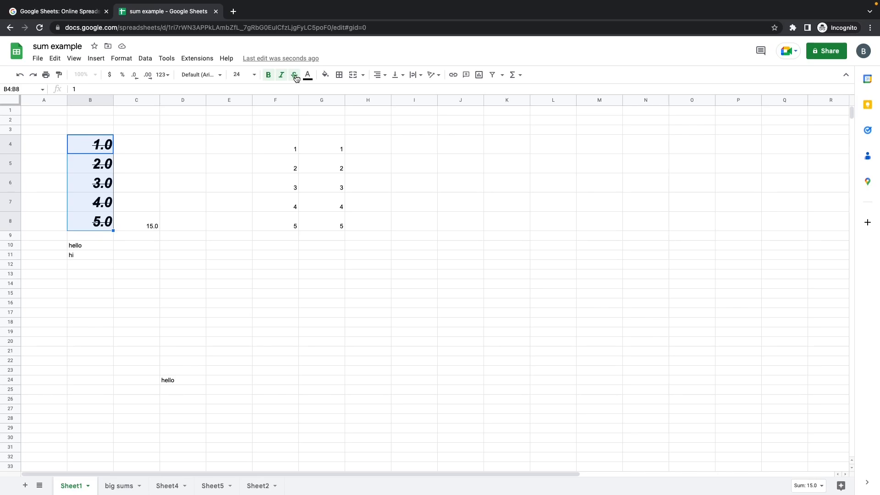
- Add an outer border around B4:B8 with a thicker line style and color it magenta
click(338, 76)
click(392, 98)
click(410, 106)
click(436, 142)
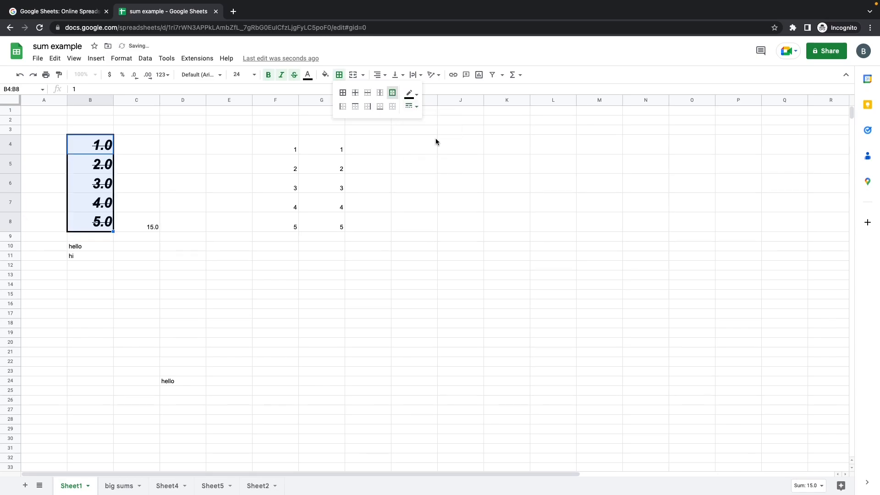
click(411, 93)
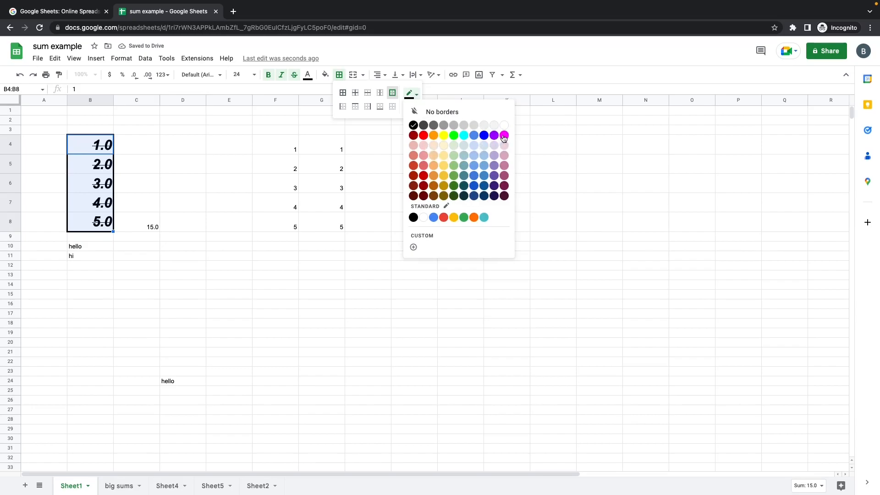
click(504, 136)
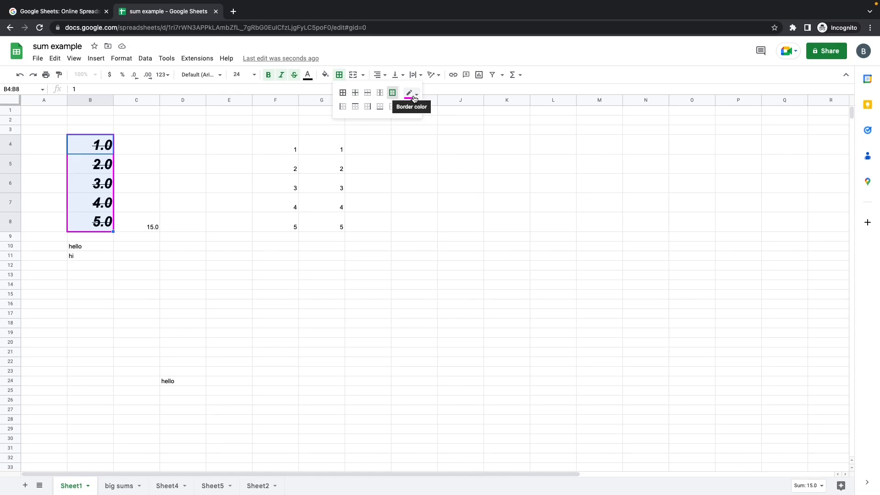
- Fill cells B4:B8 with orange and deselect the range
click(326, 77)
click(350, 117)
click(153, 164)
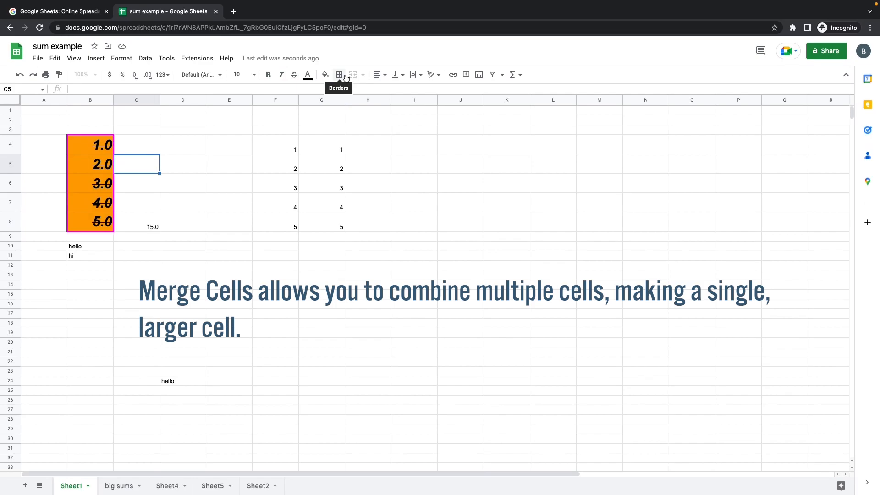
- Merge cells B4:B8 into a single cell, accepting that only the top value is kept
drag(88, 137, 98, 223)
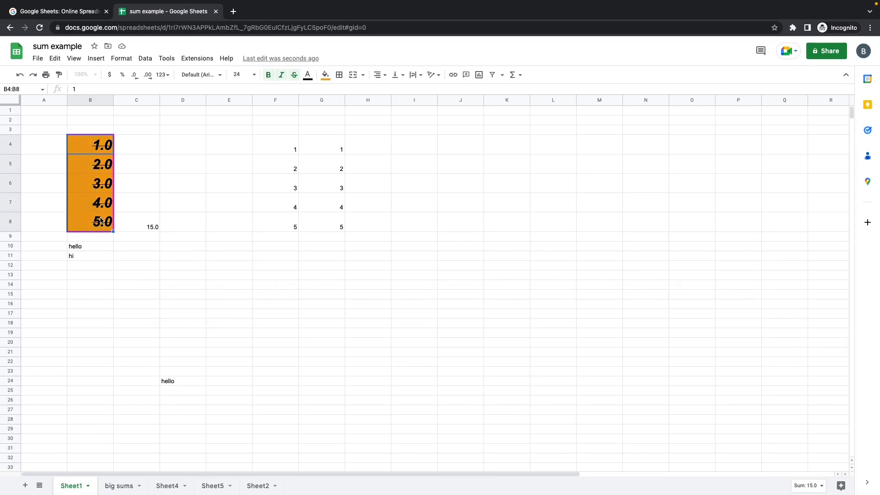
click(358, 78)
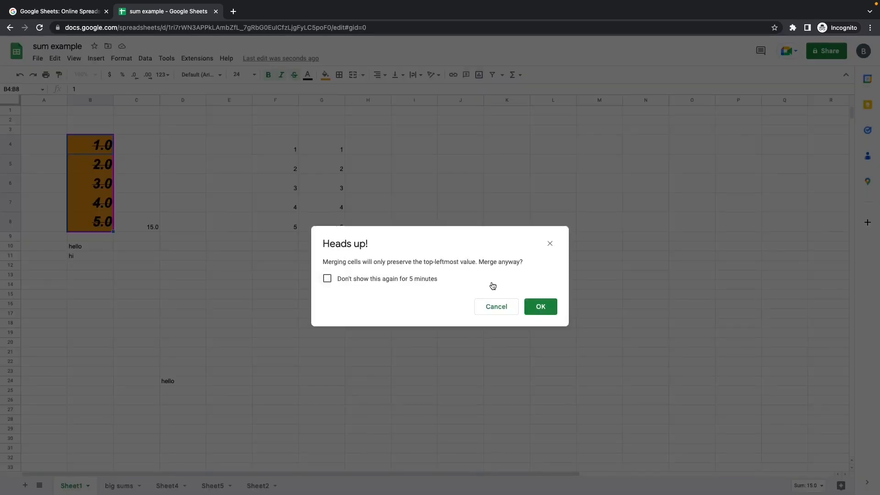
click(542, 307)
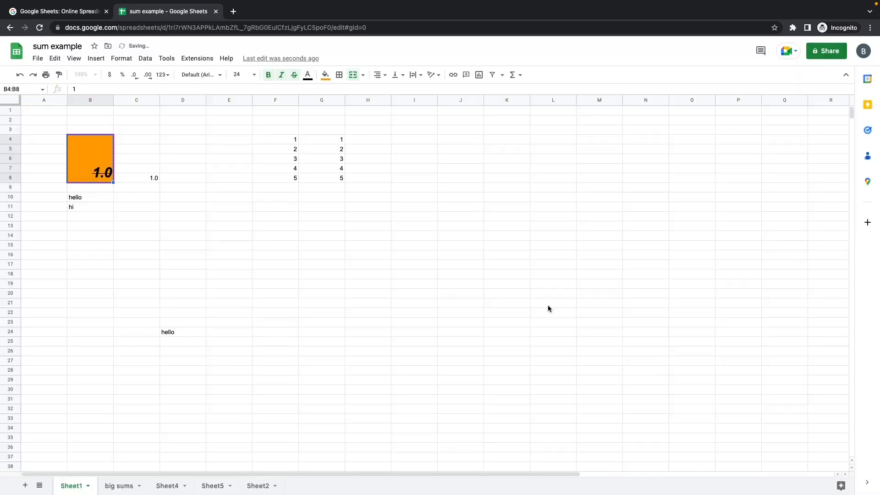
- Examine the merged cell B4:B8, the SUM formula in C8 and the neighboring unmerged cells A4:A8
click(130, 156)
click(84, 150)
click(151, 178)
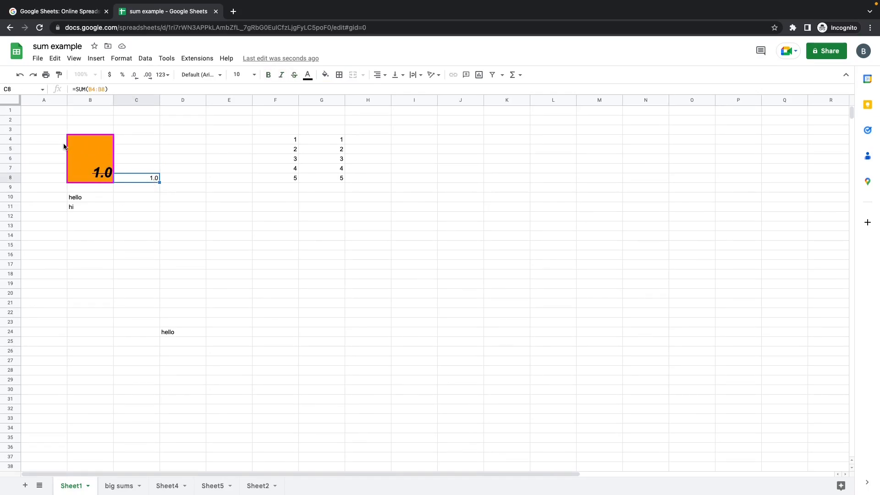
drag(46, 140, 45, 178)
click(88, 146)
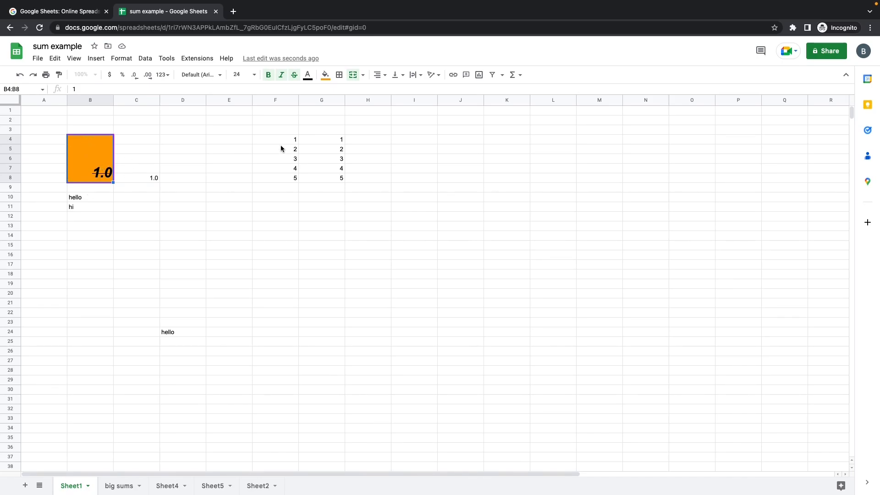
- Undo the merge of cells B4:B8 and deselect the range
click(21, 75)
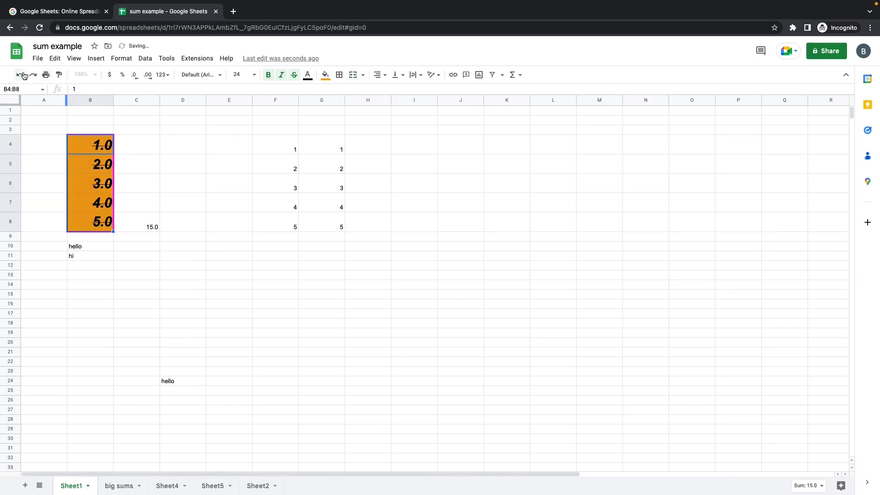
click(134, 150)
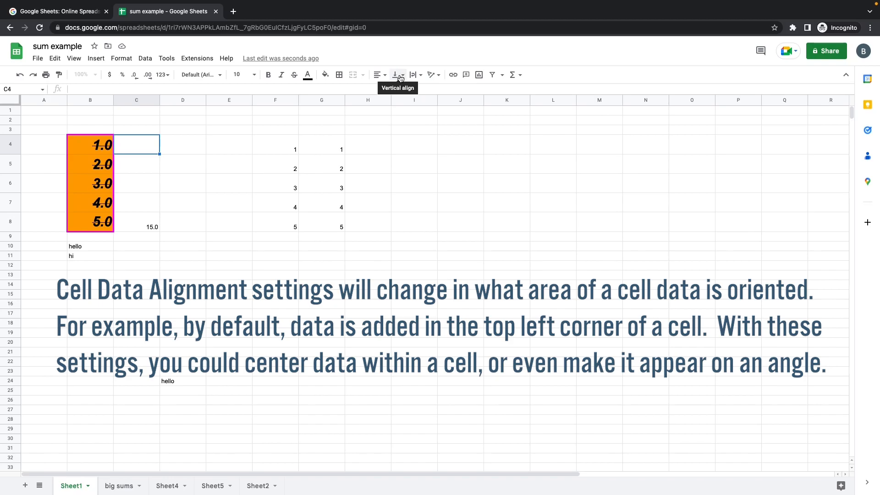
- Try top vertical alignment on cells B4:B8, settle on middle alignment, and deselect the range
drag(100, 146, 99, 224)
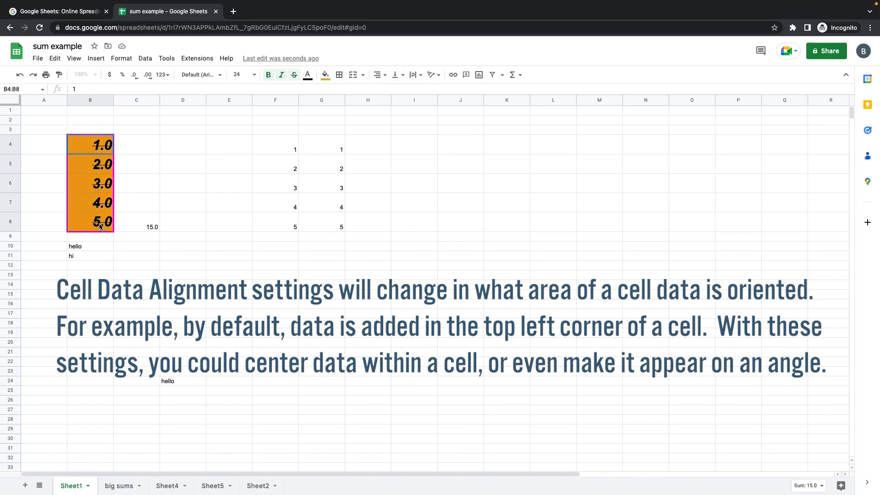
click(403, 76)
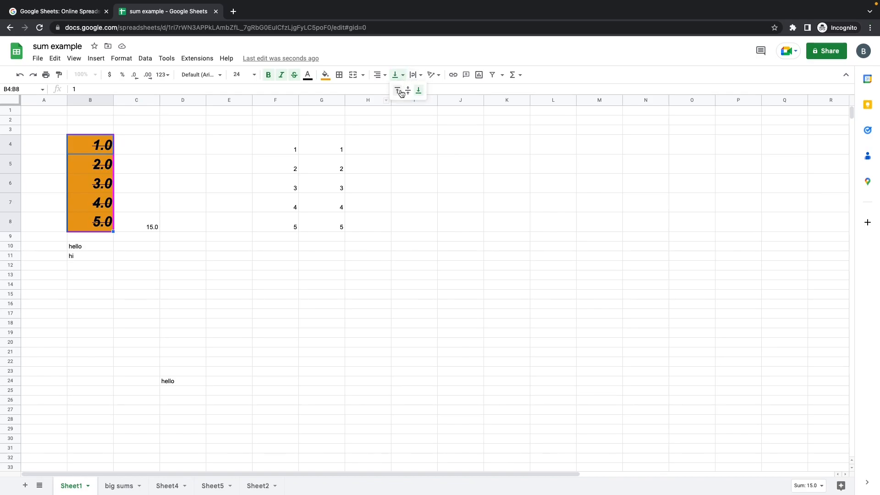
click(397, 93)
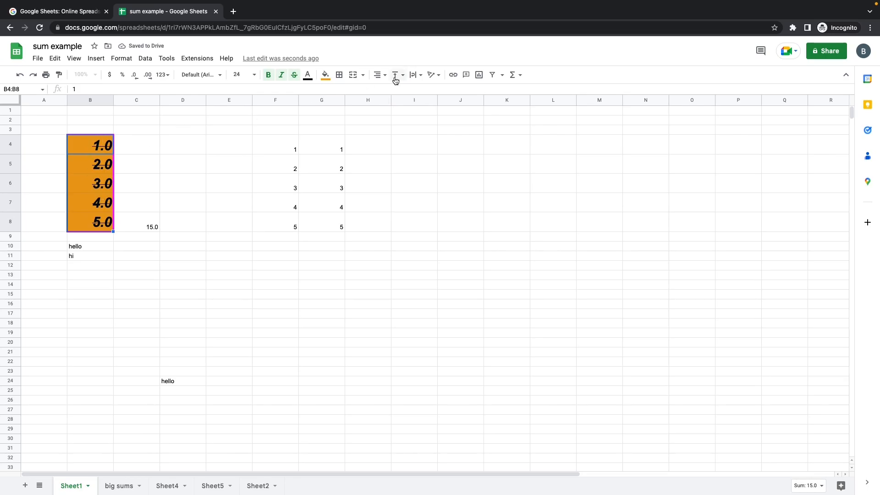
click(398, 78)
click(406, 90)
click(217, 151)
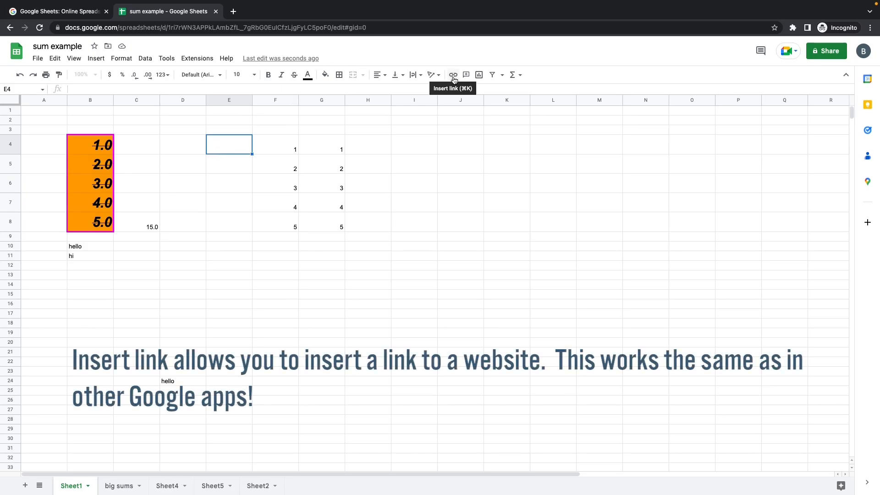
- Look at the insert-link options and open a new comment box for cell B4
click(82, 152)
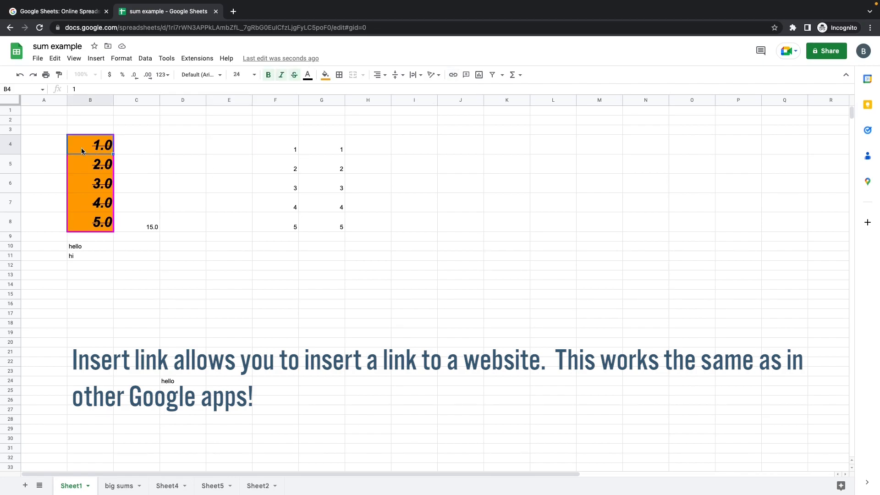
click(453, 75)
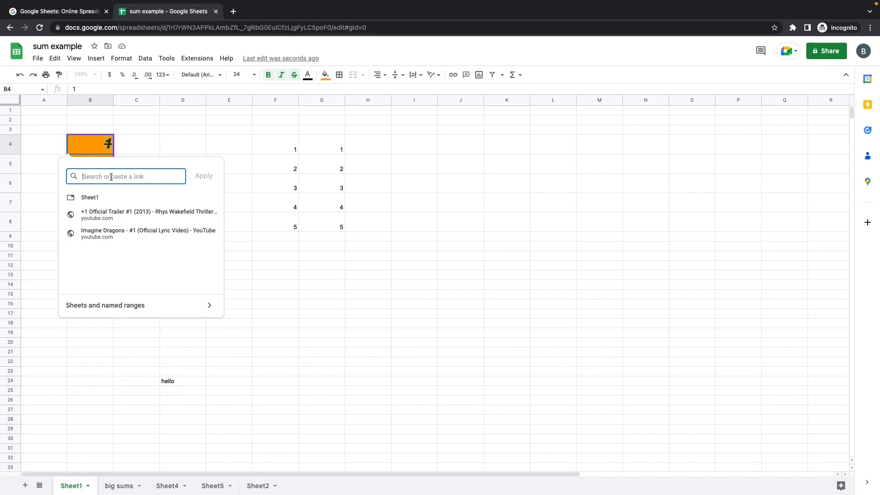
click(467, 74)
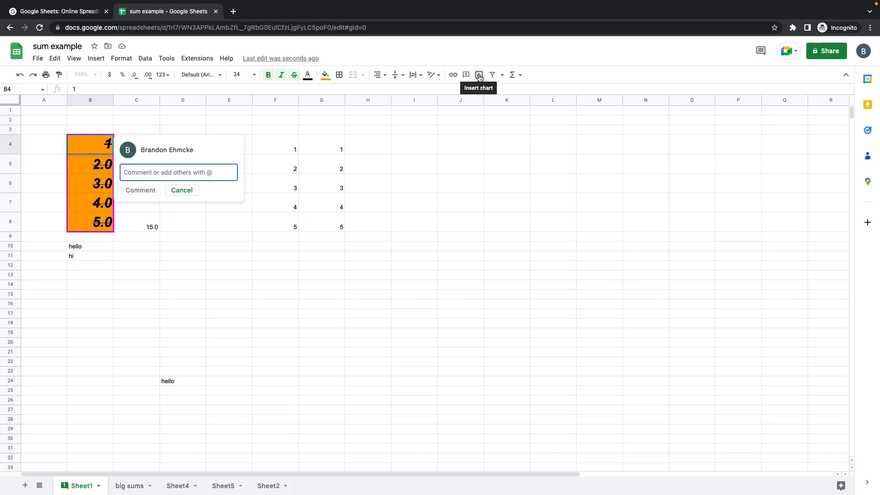
- Insert a pie chart from the data in B4:C8, and close the chart editor and the empty comment
click(479, 75)
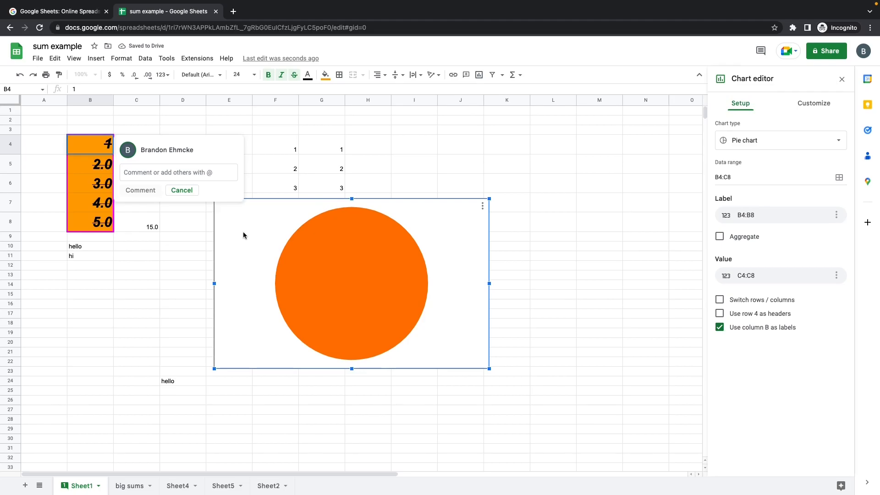
click(122, 236)
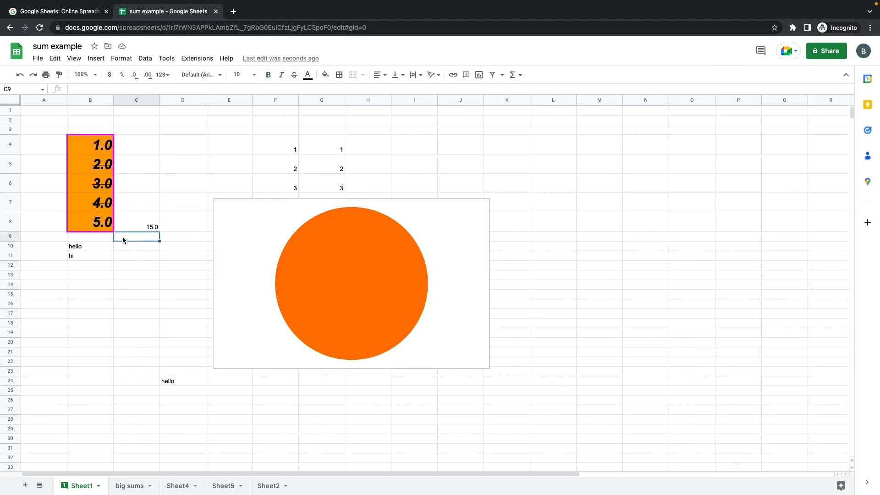
- Enter a first name in cell L4 and a last name in cell M4
click(561, 152)
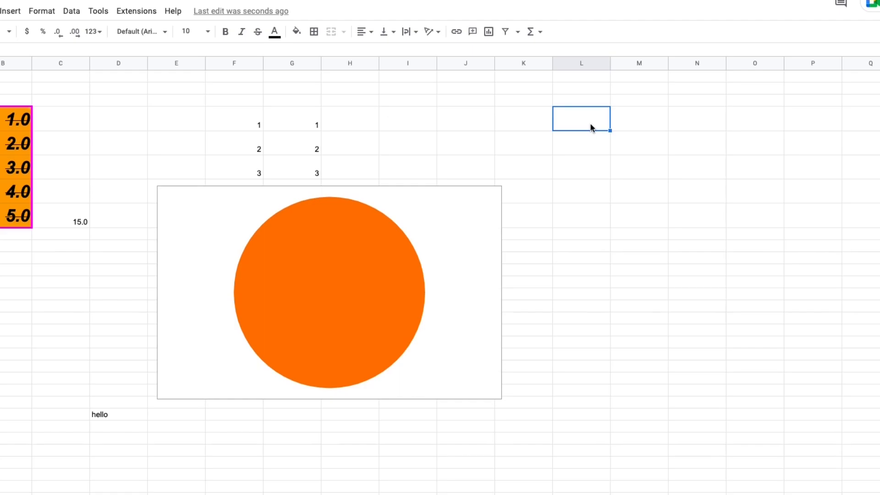
text(John)
key(Tab)
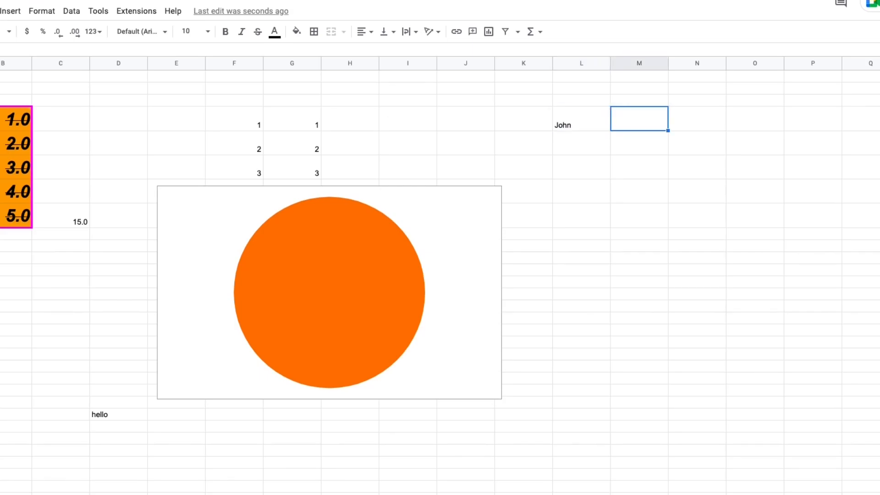
text(Snow)
key(Tab)
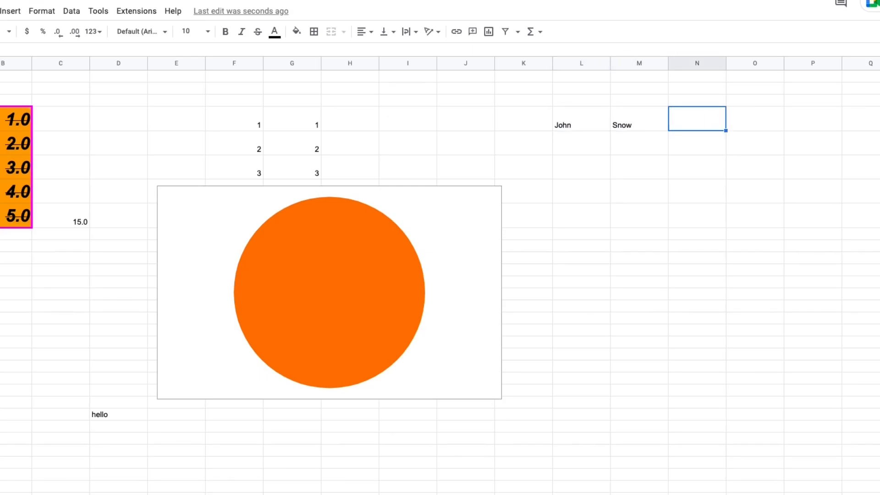
click(585, 126)
click(622, 127)
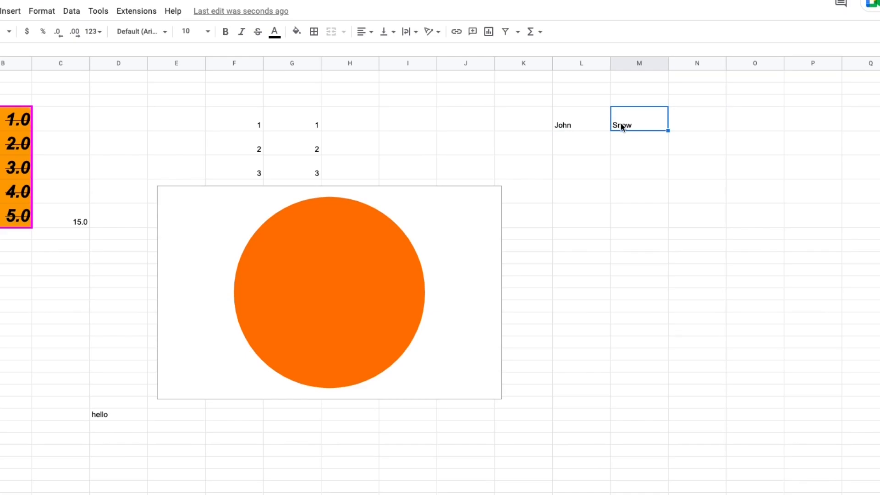
- Join the two names in cell N4 by inserting the function =CONCATENATE(L4,M4)
click(681, 129)
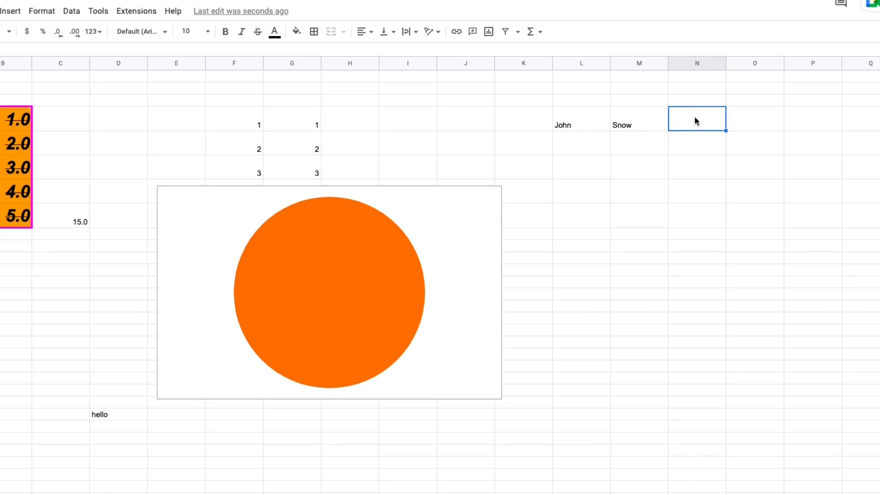
click(541, 33)
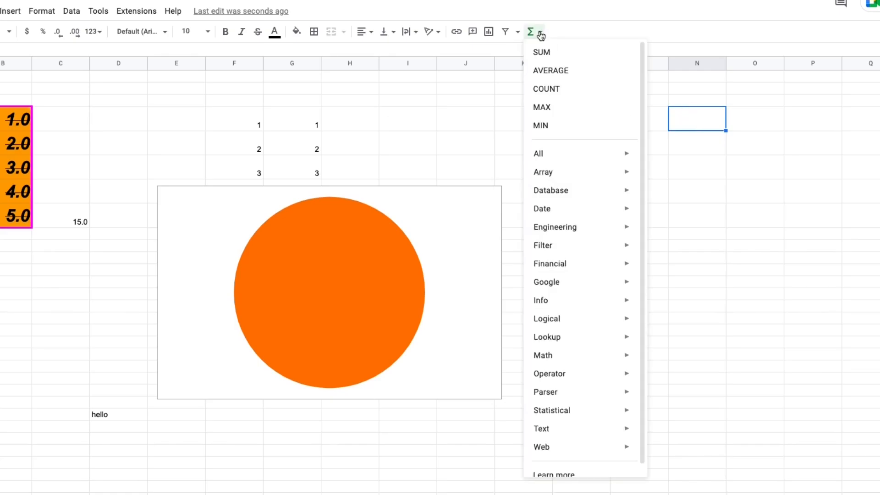
mouse_move(568, 152)
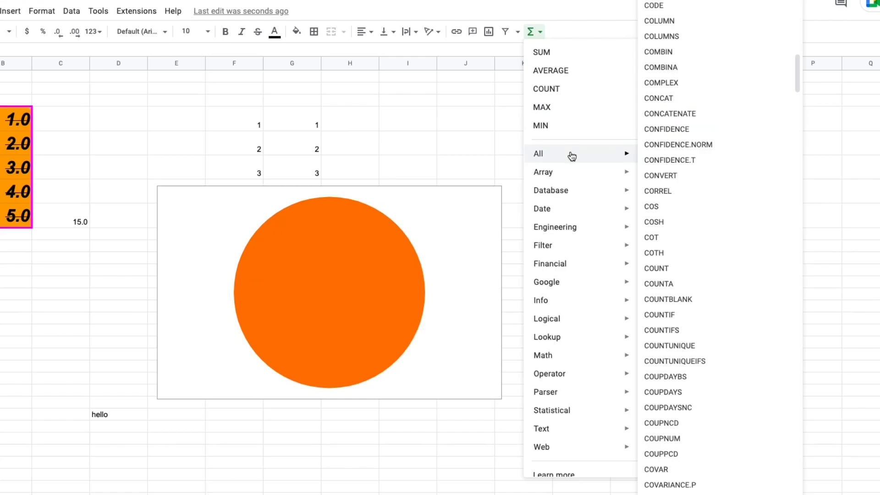
click(659, 119)
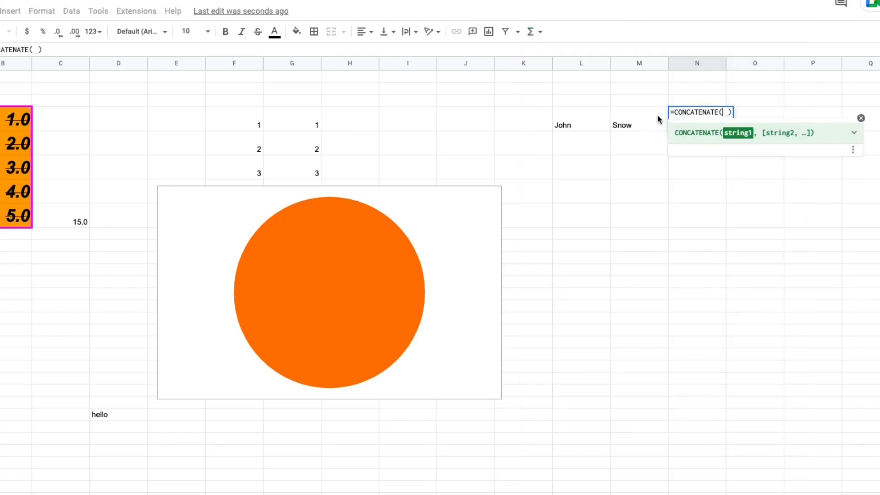
click(589, 122)
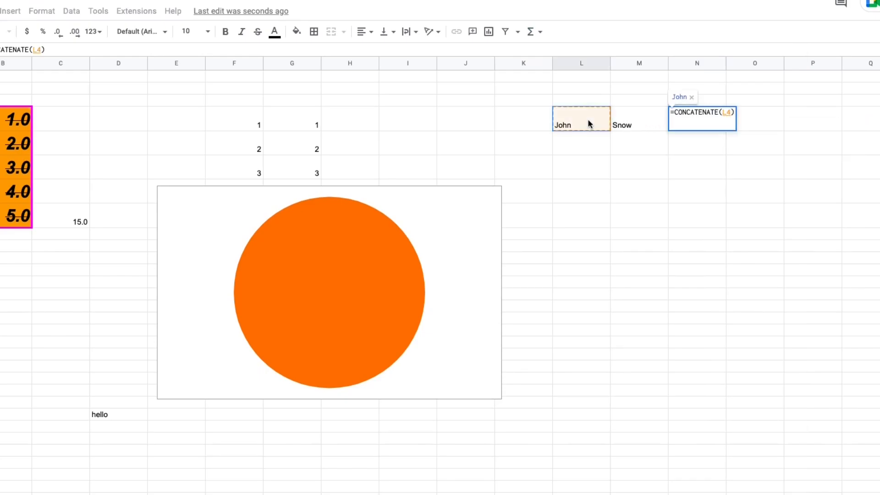
text(,)
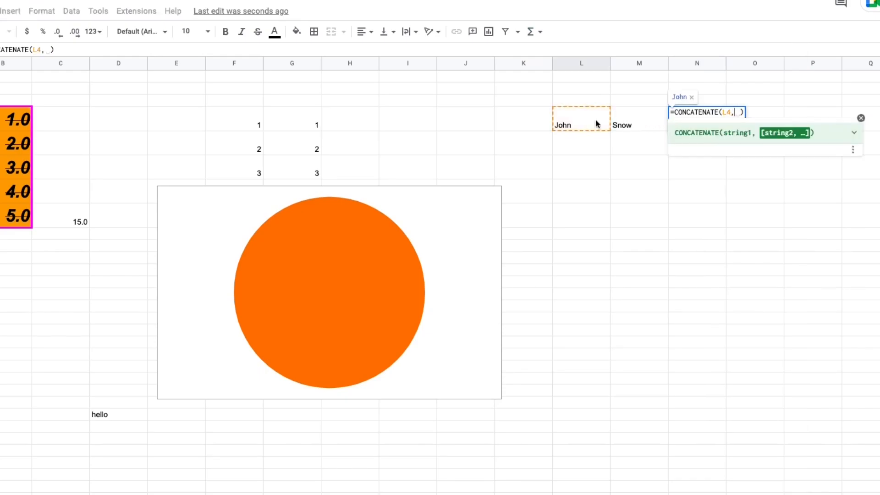
click(627, 125)
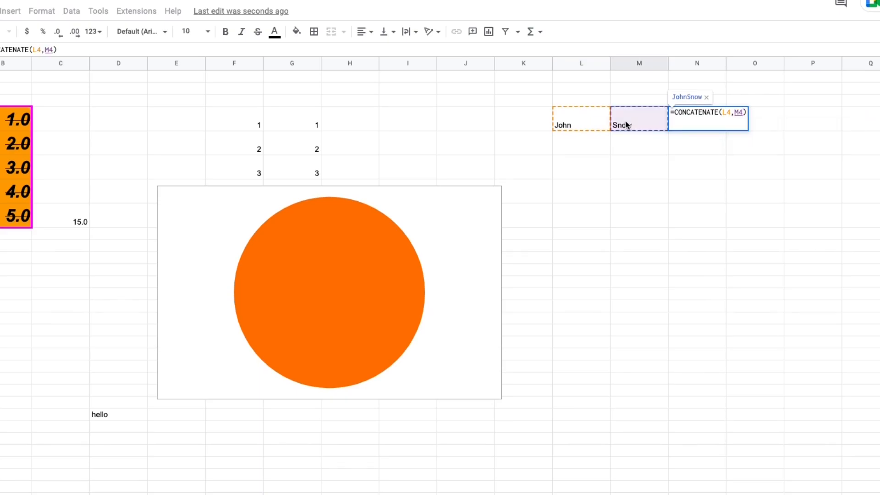
key(Return)
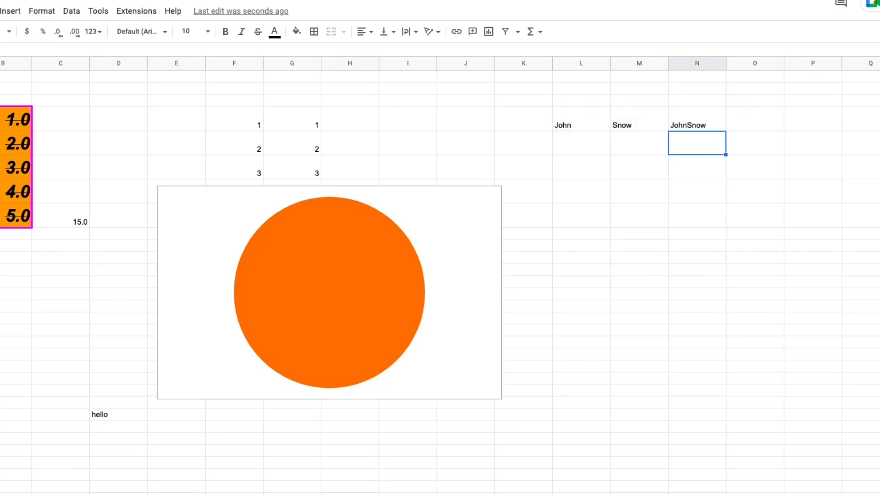
- Add a space between the joined names by editing the N4 formula to =CONCATENATE(L4," ",M4)
click(702, 126)
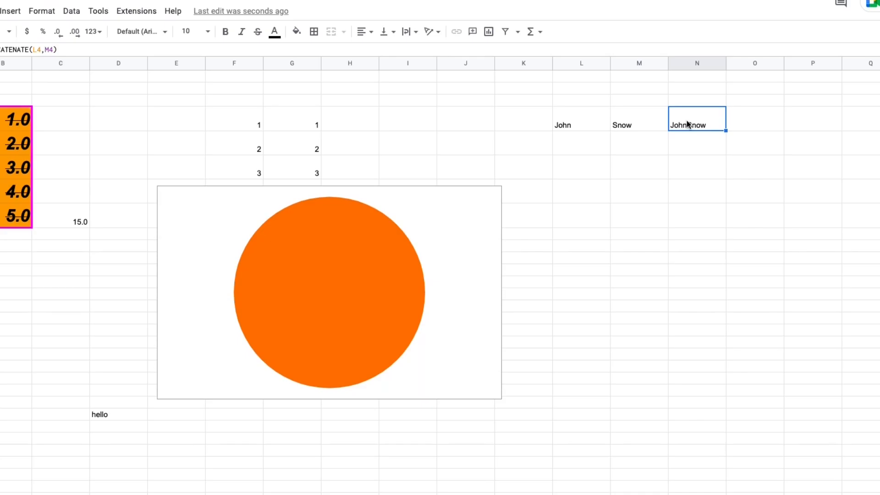
double_click(687, 124)
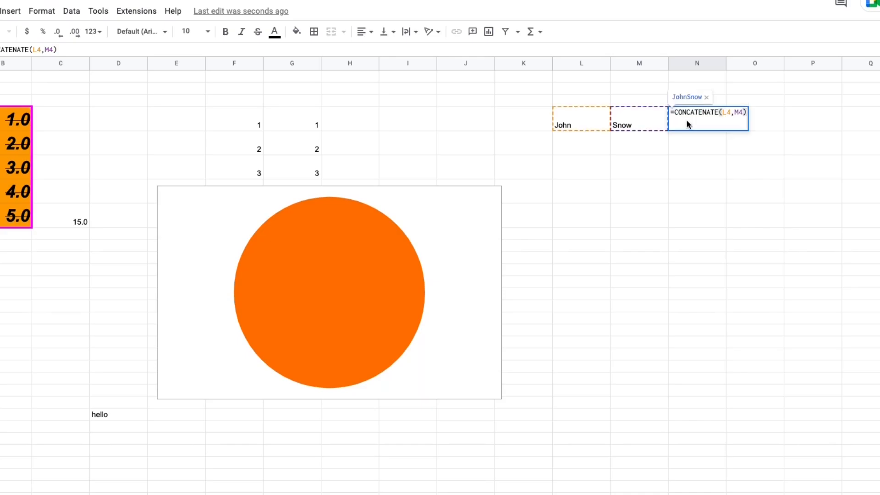
key(Left)
key(Left)
key(Left)
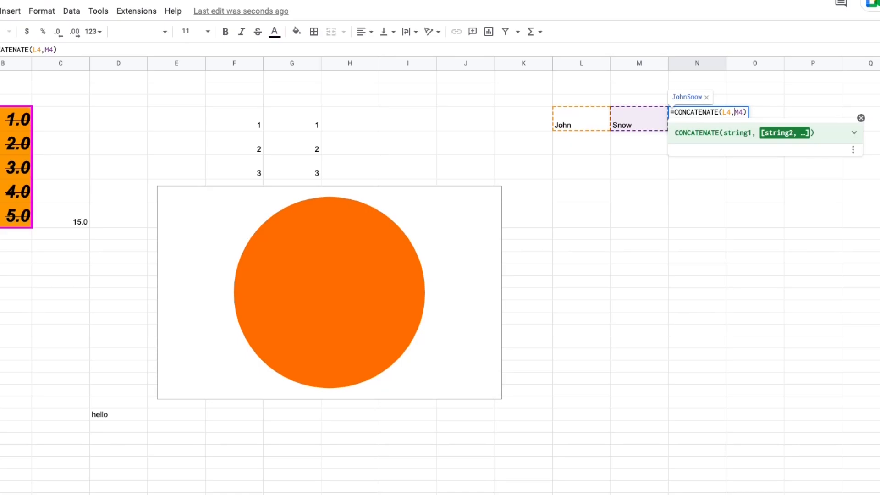
text(" ")
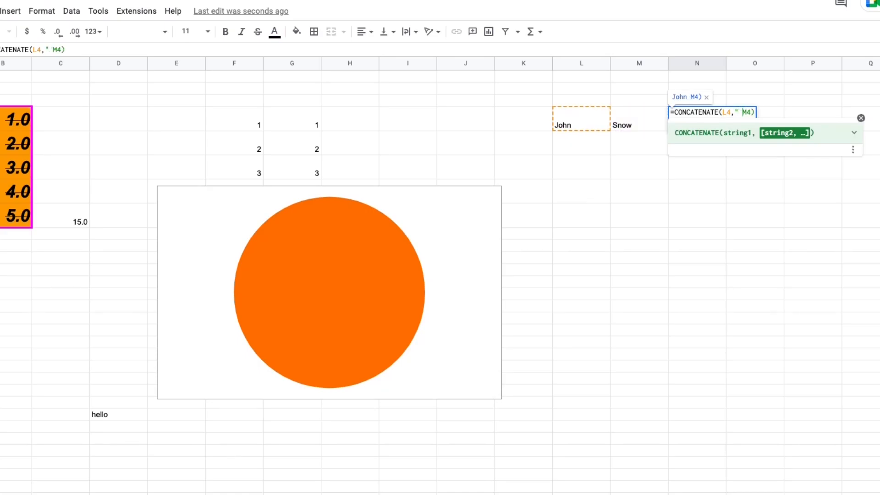
text(,)
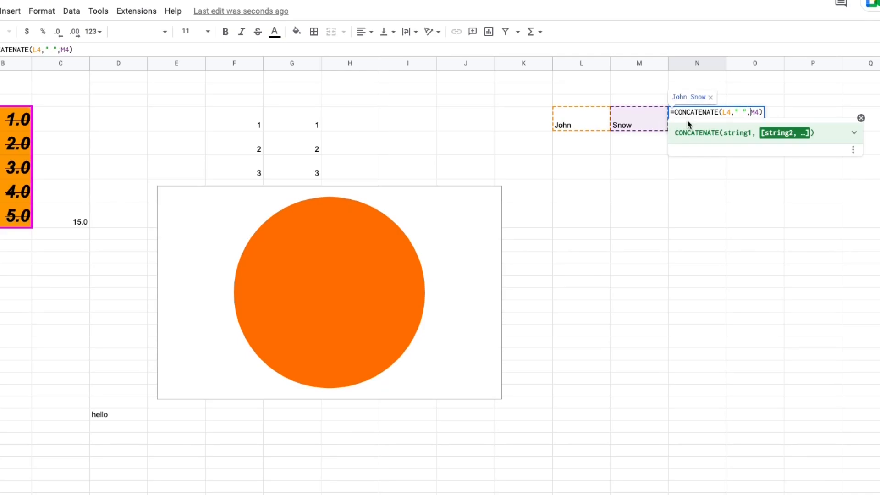
key(Return)
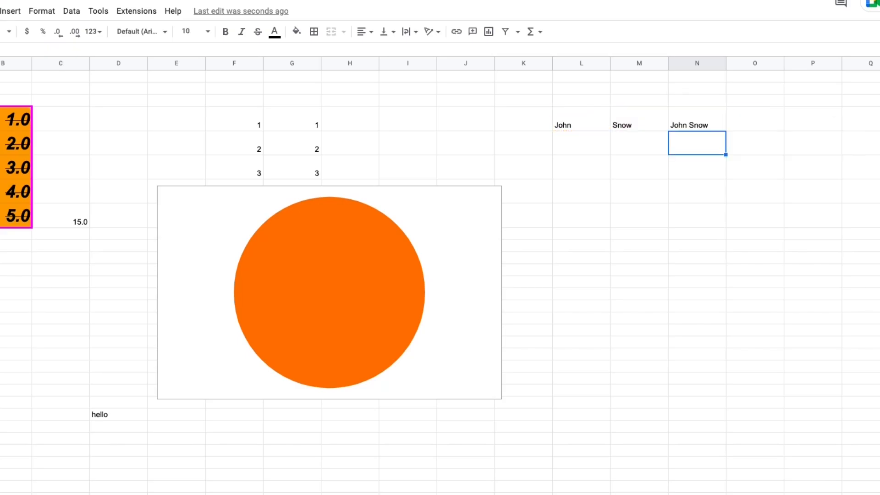
click(692, 118)
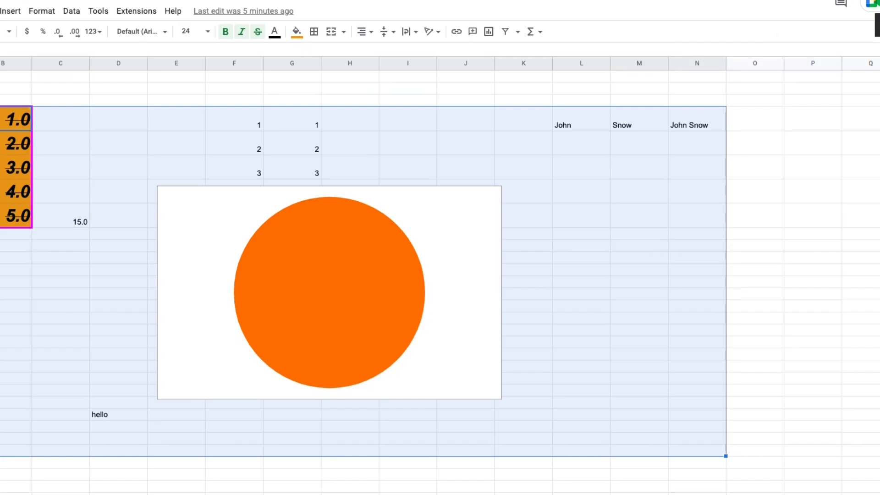
- Open the spreadsheet's sharing settings and set general access to Anyone with the link
click(879, 3)
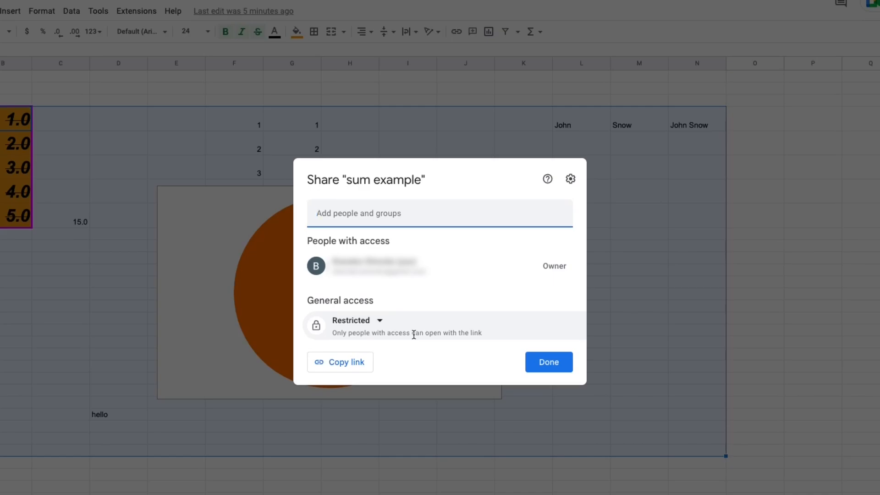
click(380, 322)
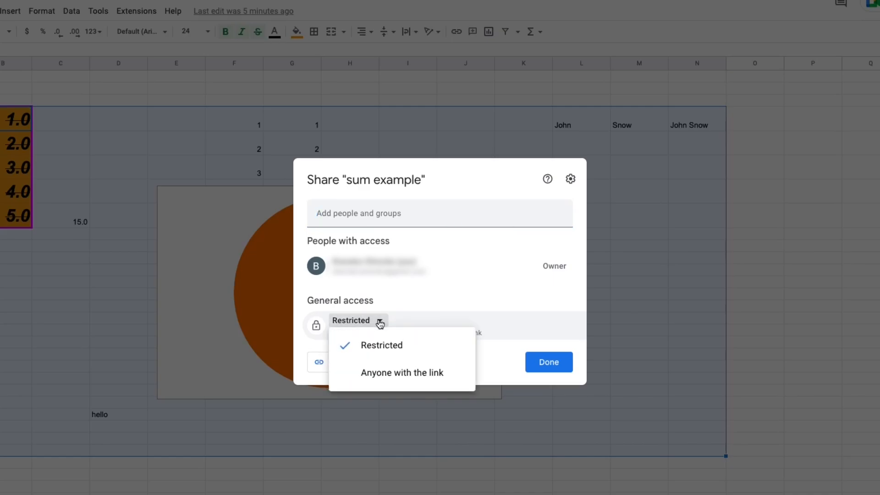
click(422, 373)
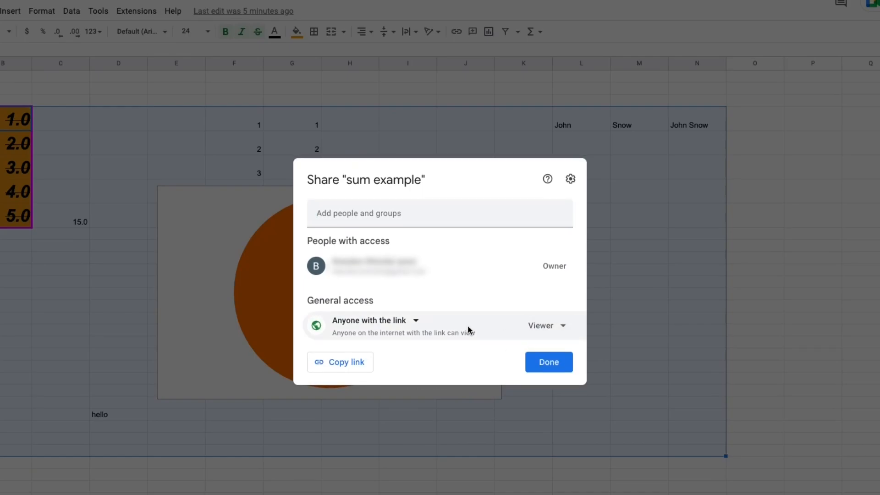
- Look through the roles available for link access, and set the spreadsheet's general access to Restricted
click(561, 328)
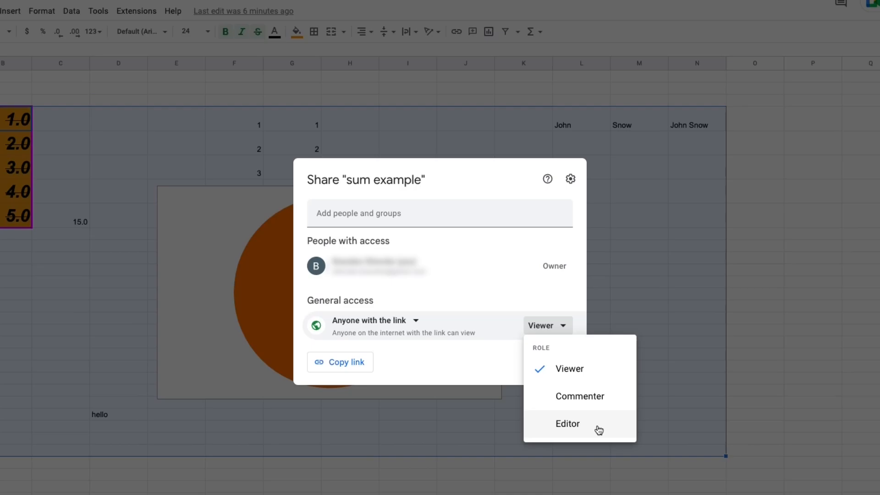
click(441, 282)
click(396, 322)
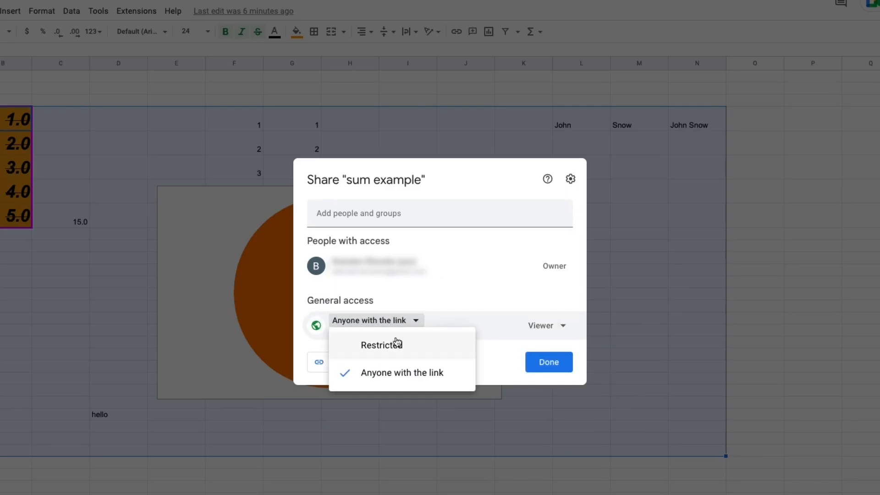
click(397, 343)
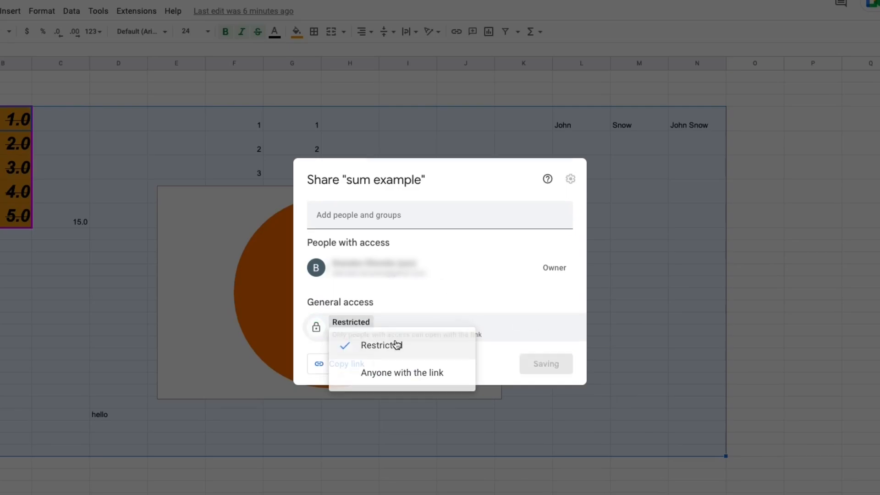
- Add the second suggested contact to the people the spreadsheet is shared with, keeping the Editor role and notification on
click(375, 215)
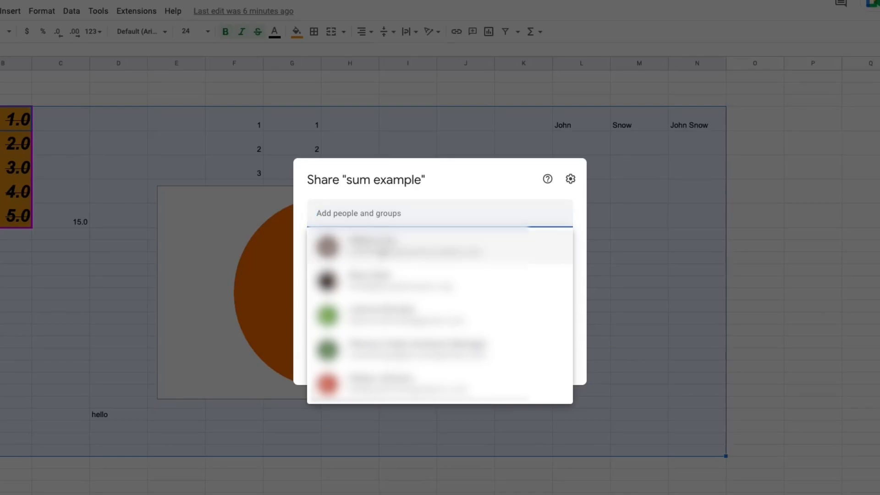
mouse_move(393, 246)
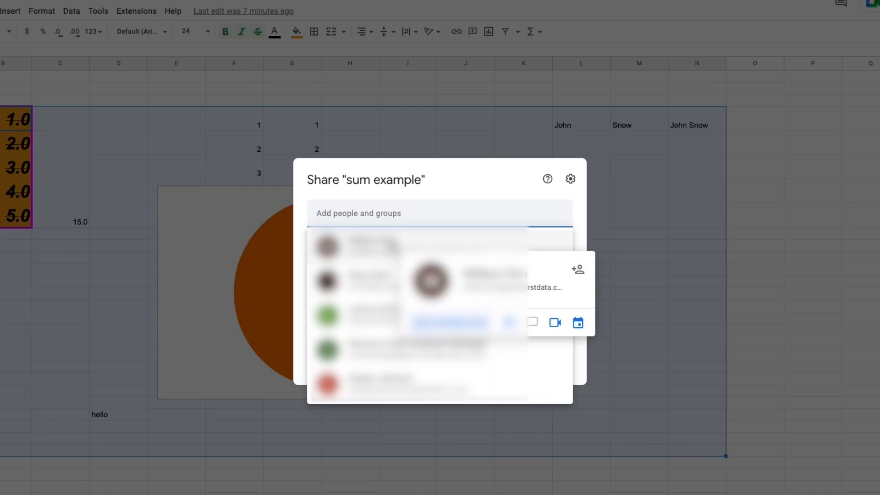
mouse_move(383, 280)
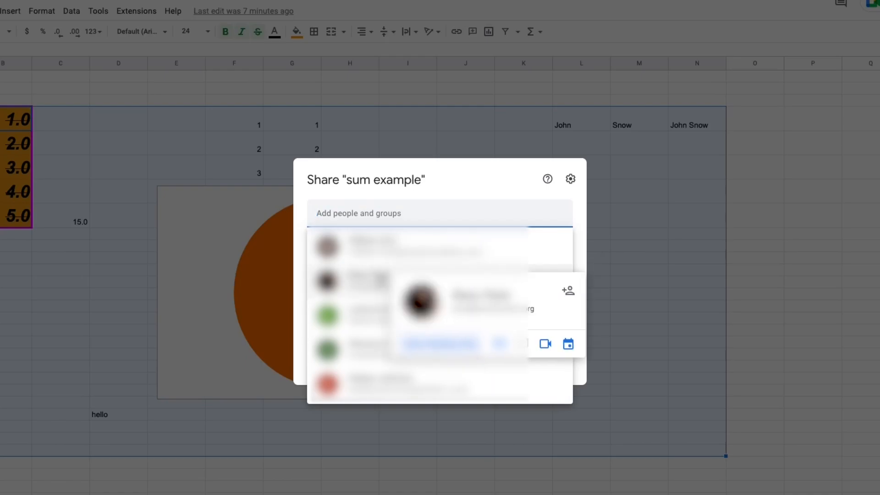
click(383, 279)
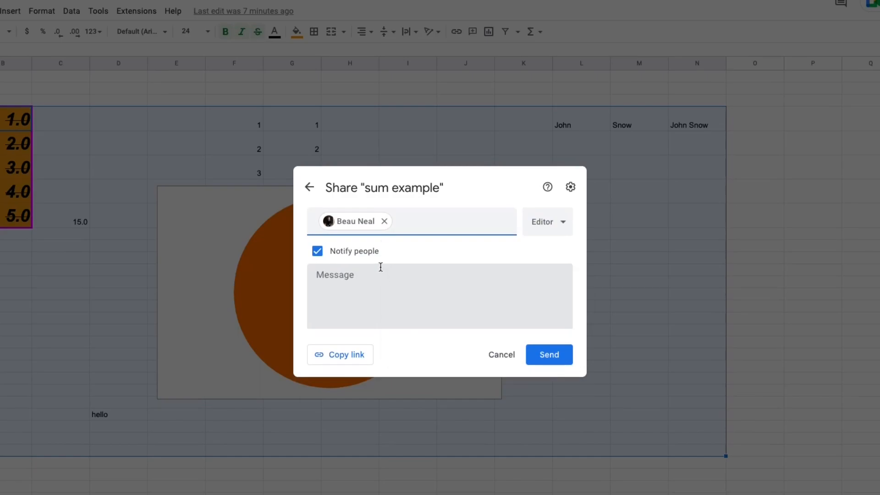
click(563, 228)
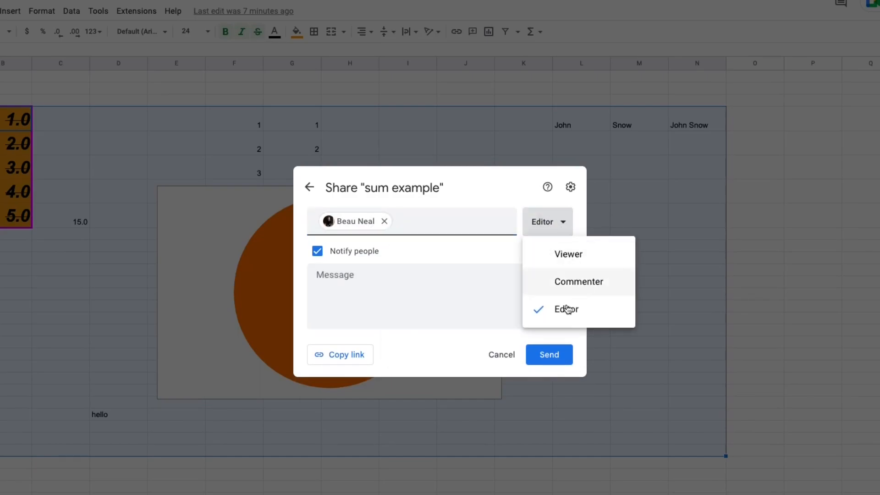
click(438, 249)
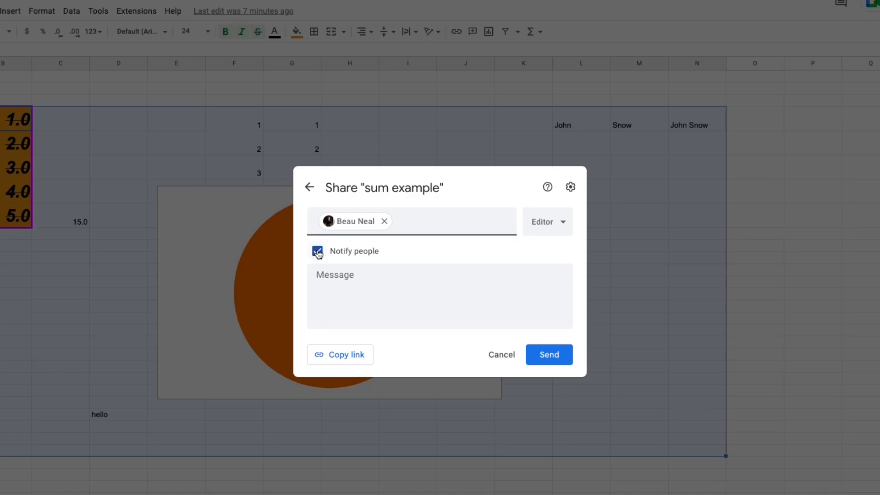
- Write the message "Here is my ugly data" for the sharing notification
click(366, 284)
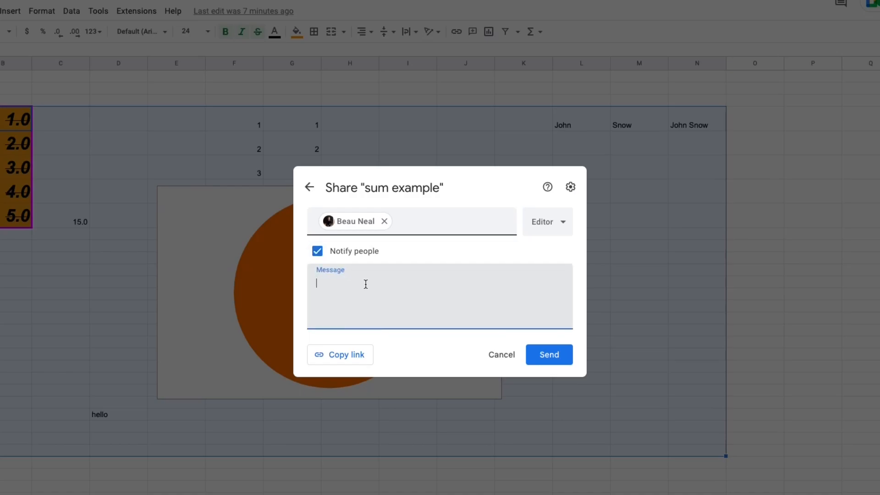
text(Here is my ugly data)
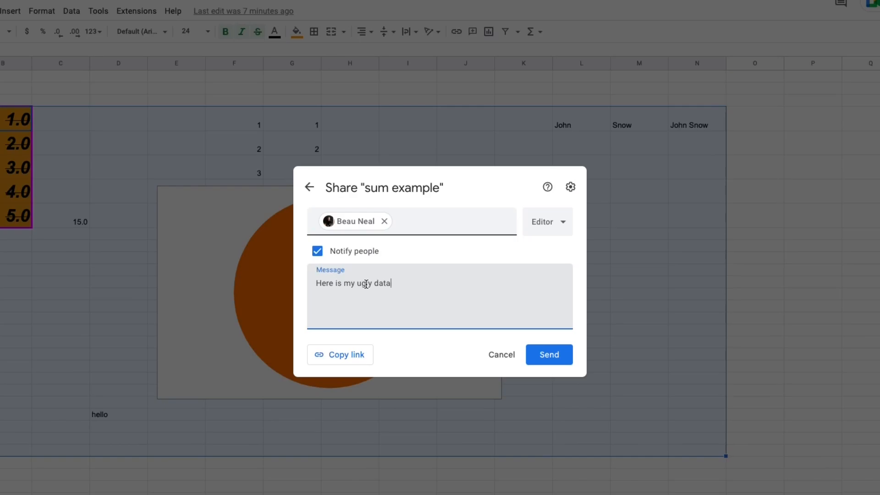
- Turn off Notify people for this share and copy the link to the spreadsheet
click(319, 252)
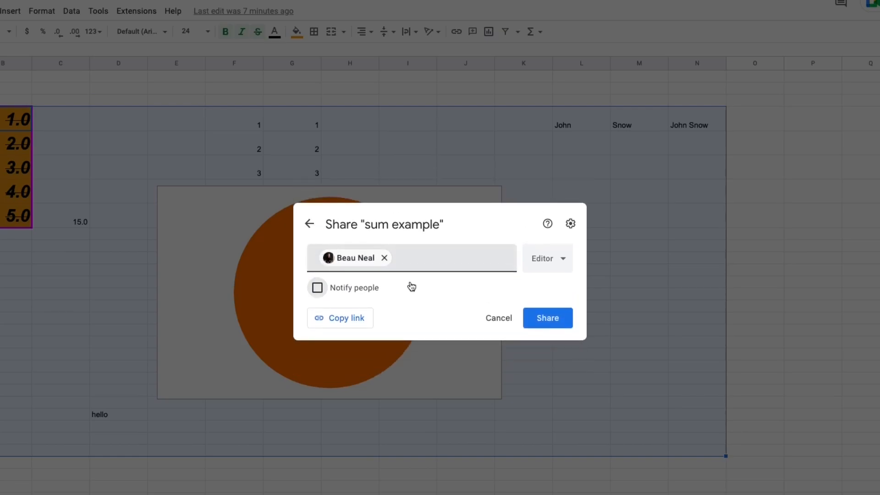
click(352, 323)
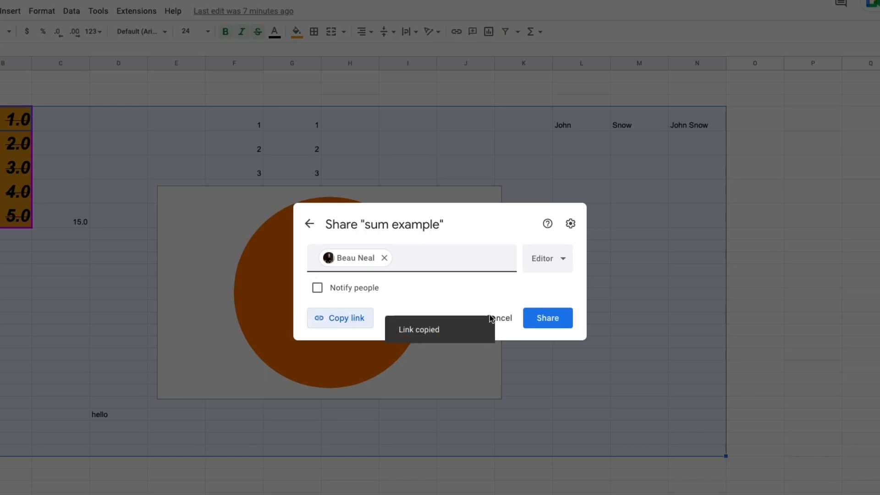